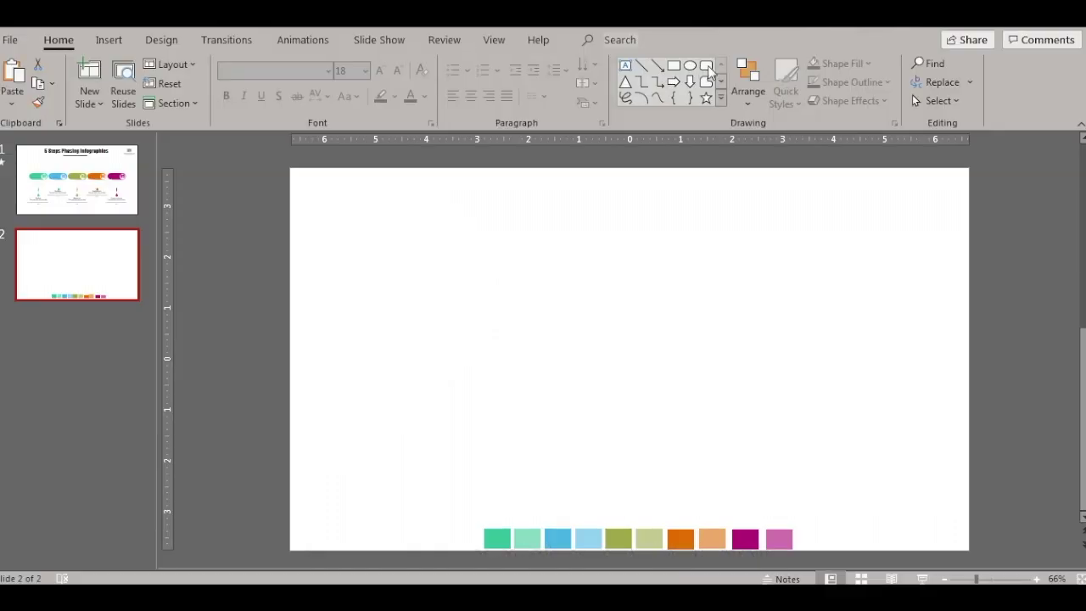
Draw a rounded rectangle on slide 2's left, round it into a pill, and eyedrop the green swatch fill
click(691, 98)
drag(337, 323, 453, 359)
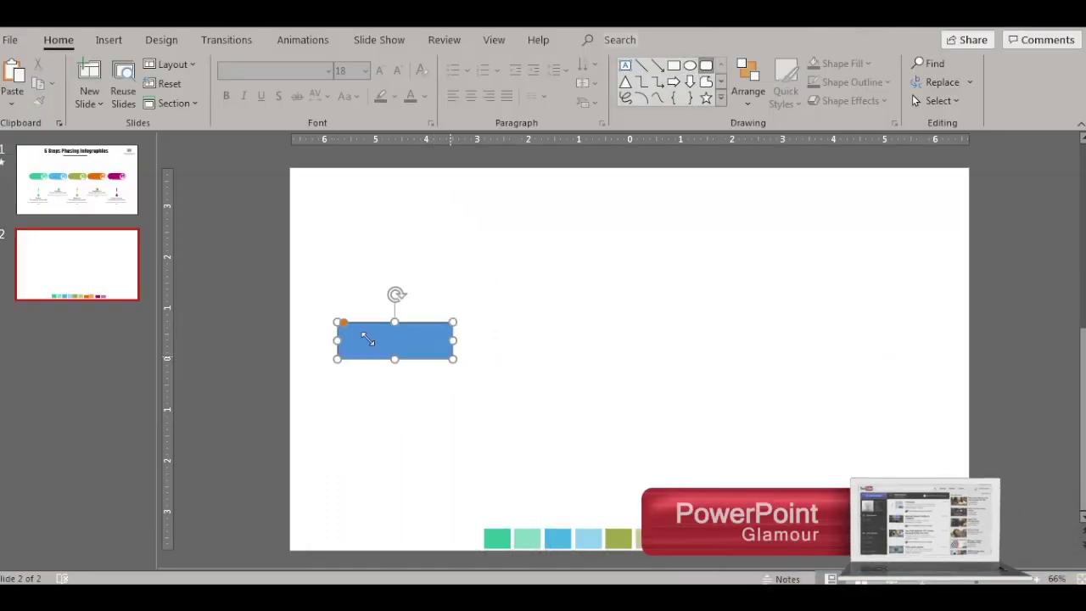
drag(344, 323, 370, 337)
click(867, 66)
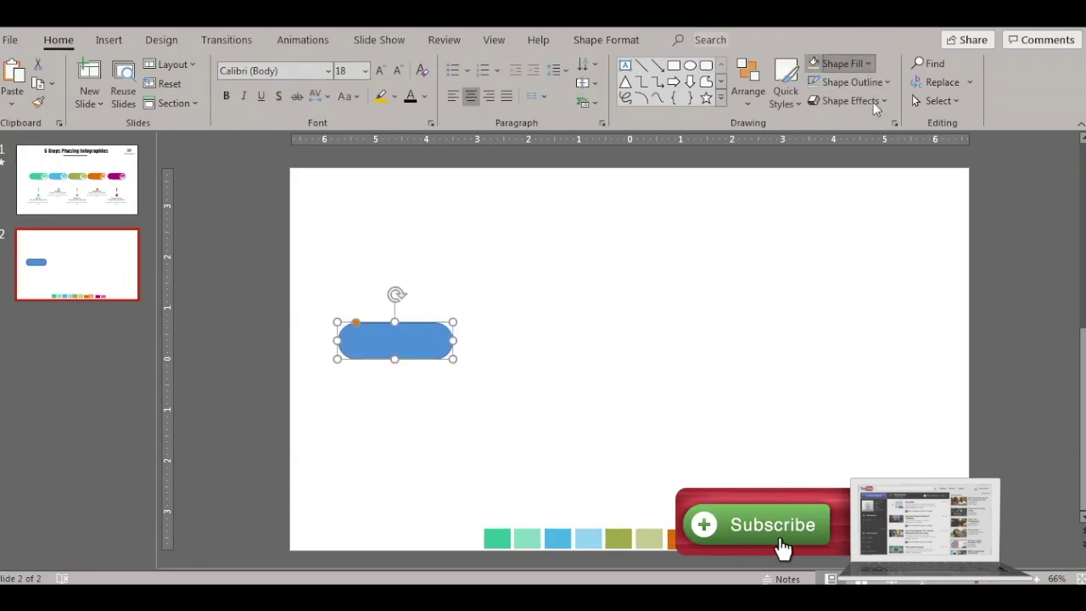
click(861, 336)
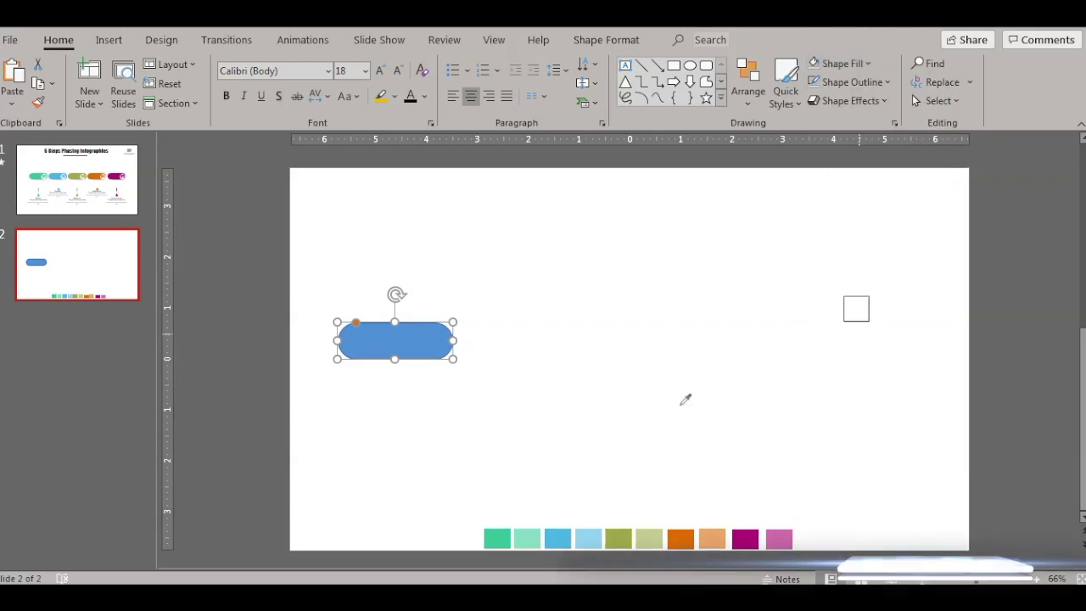
click(499, 535)
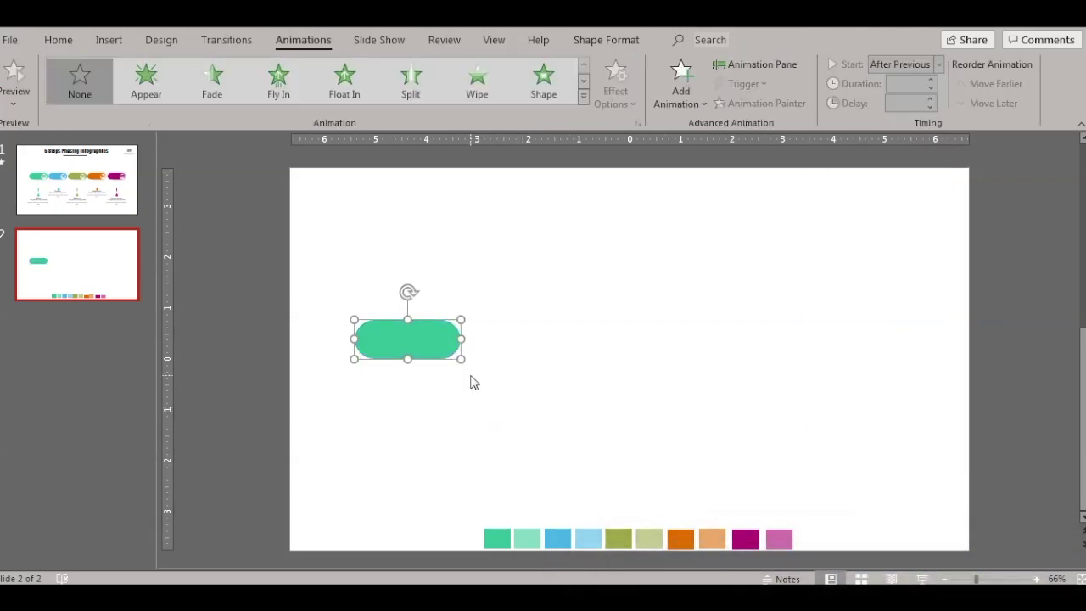
Duplicate the green pill, fill the copy with the light mint swatch, and narrow it into position
key(ctrl+d)
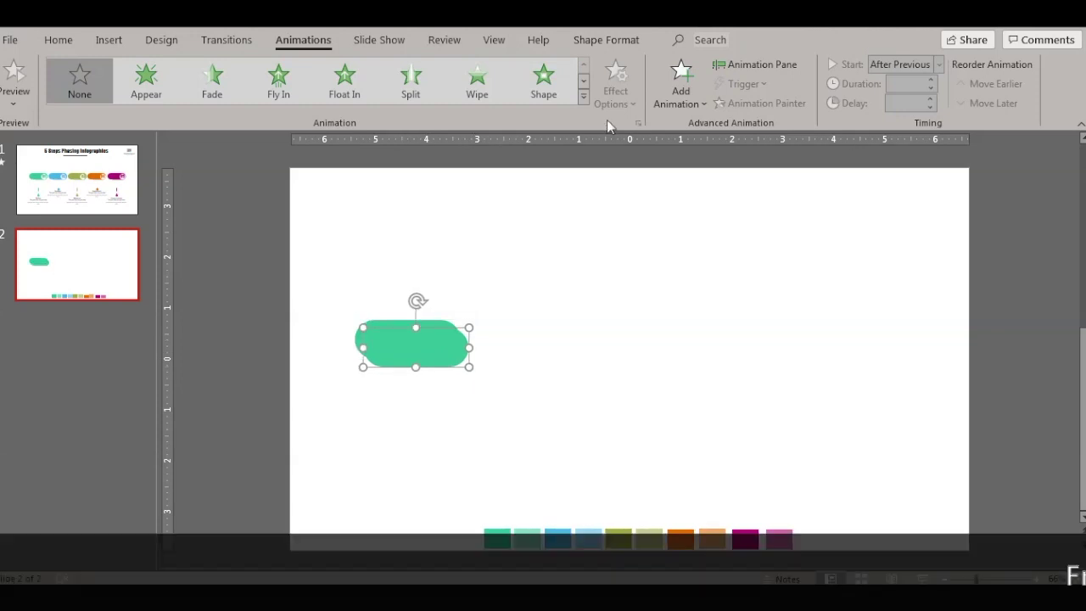
click(49, 40)
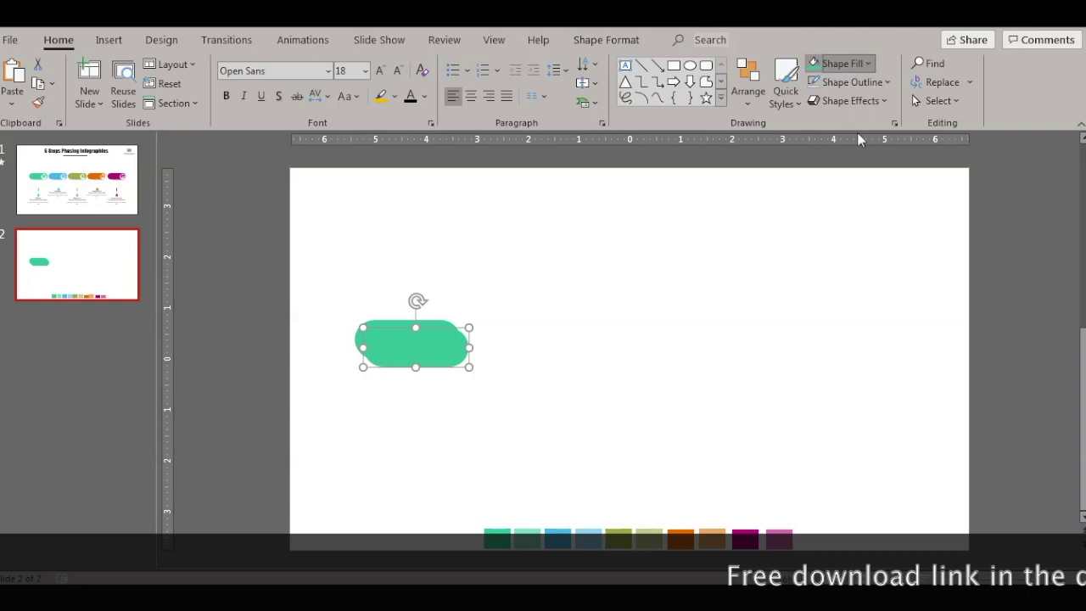
click(868, 63)
click(874, 337)
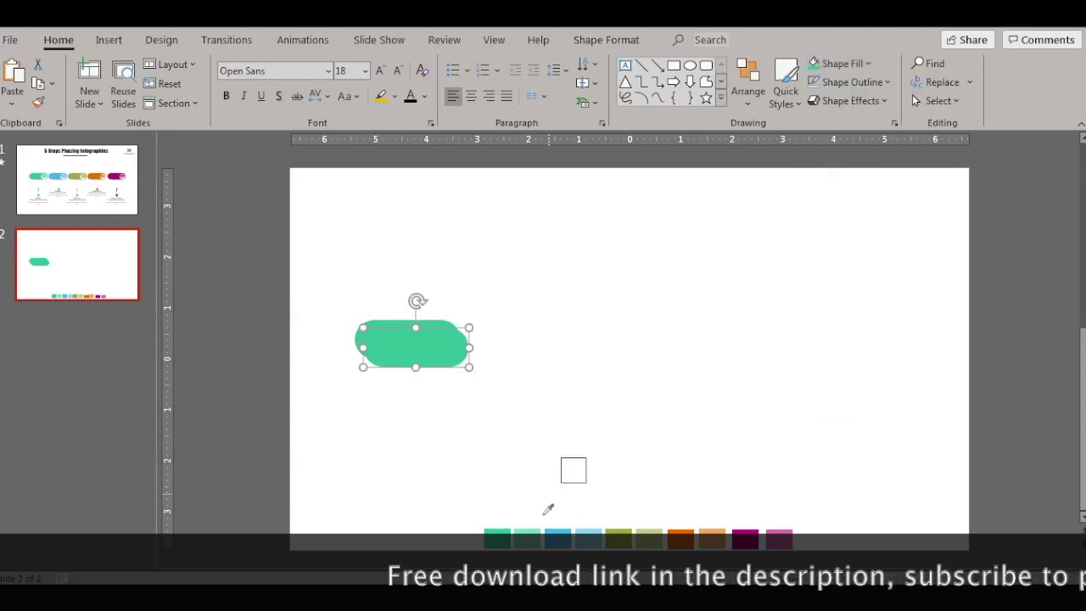
click(528, 537)
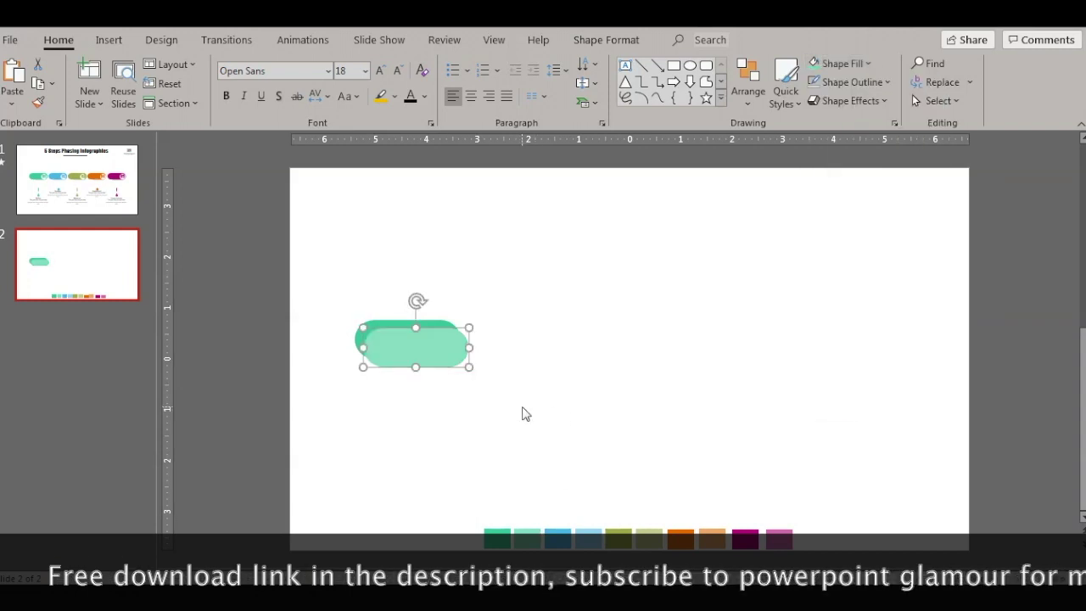
drag(363, 348, 477, 346)
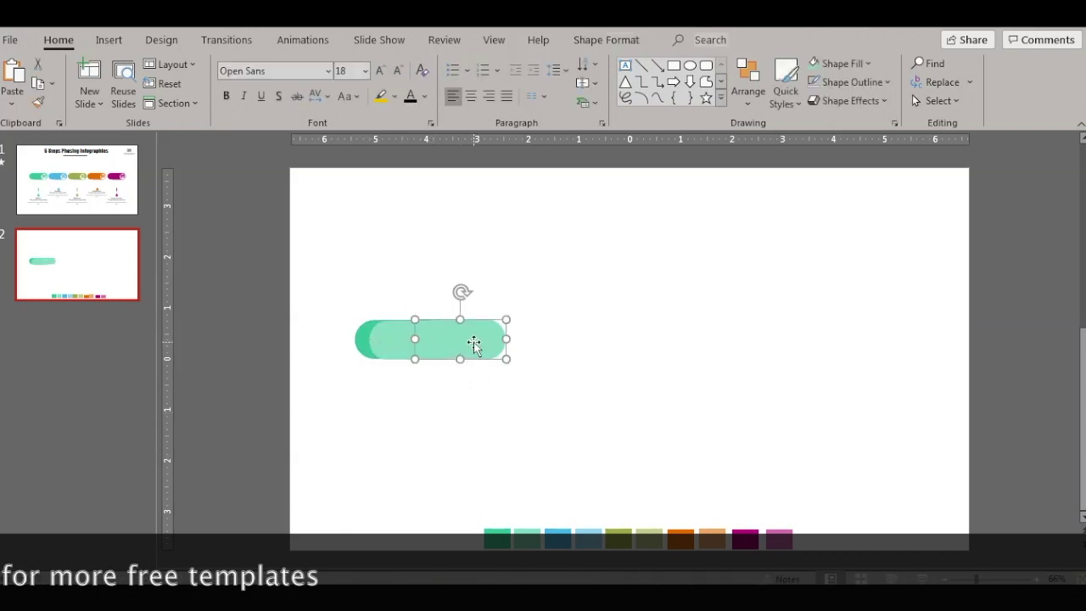
key(Right)
key(Right)
key(Right)
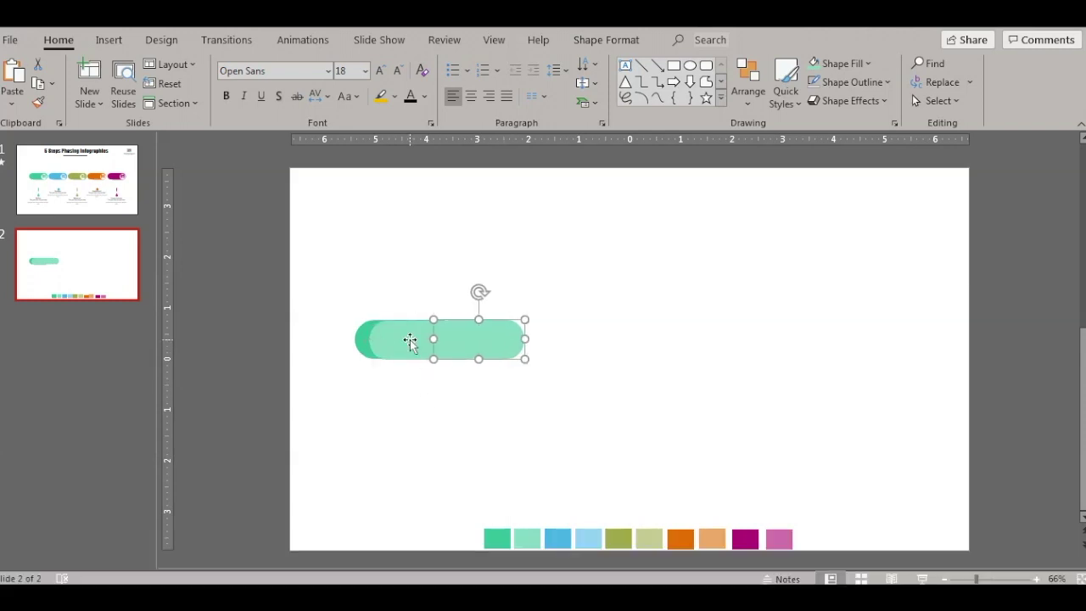
Group the two mint pieces and place mint pill copies above and below the green pill
shift+click(411, 343)
right_click(416, 341)
click(592, 136)
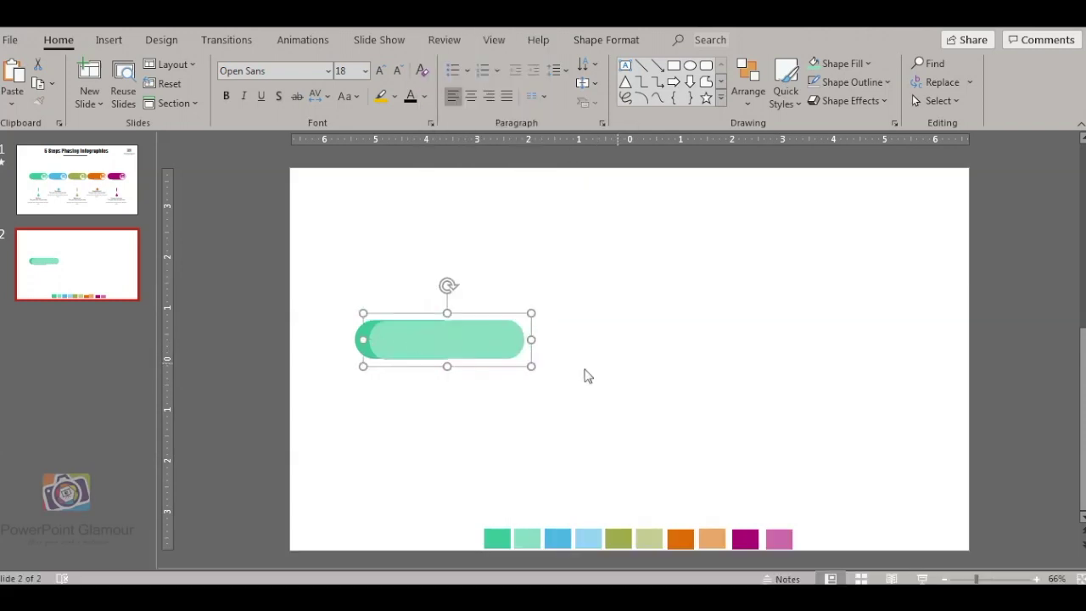
drag(474, 340, 480, 378)
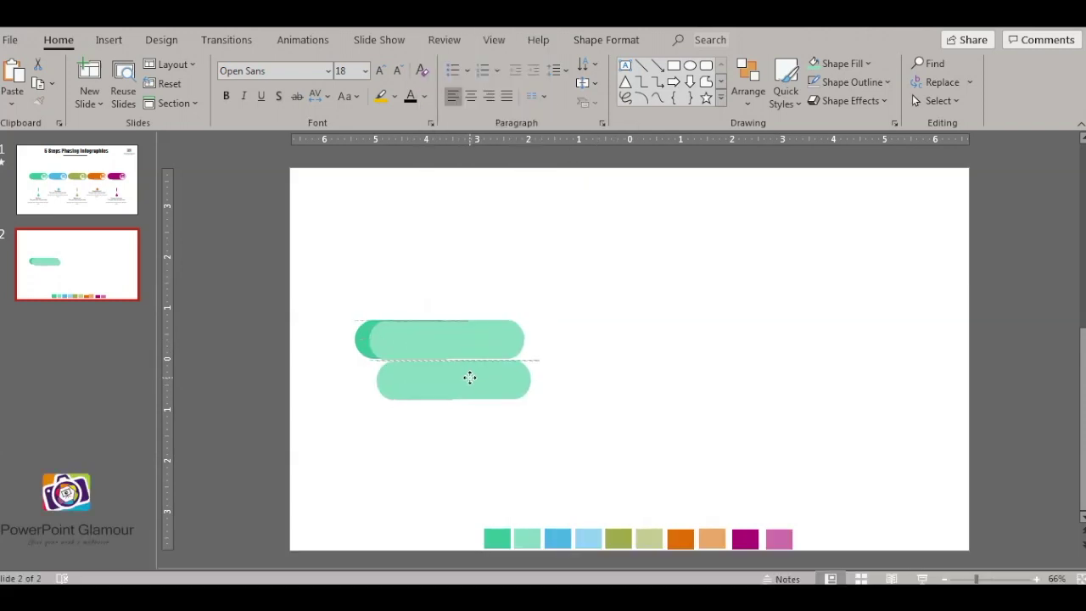
click(438, 340)
drag(445, 340, 436, 299)
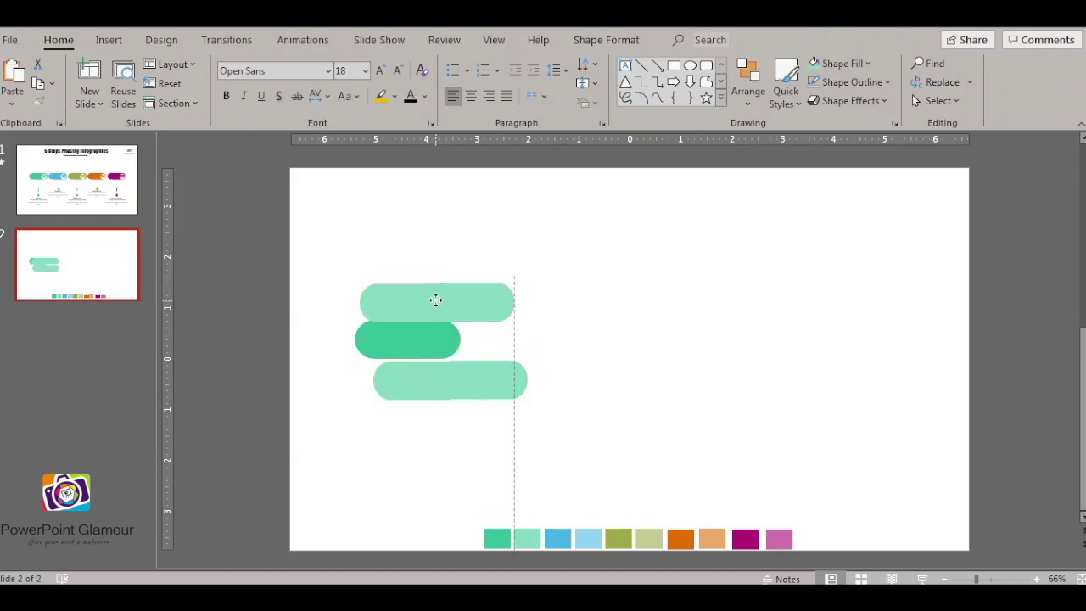
click(551, 328)
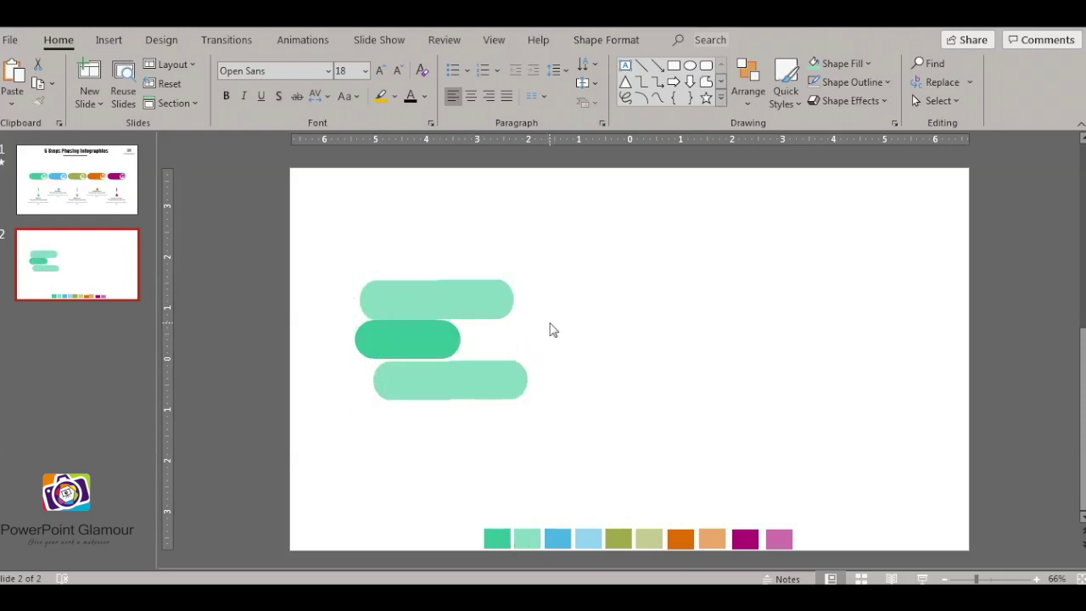
Set the right parts of both mint pills to No Fill
click(479, 297)
click(501, 378)
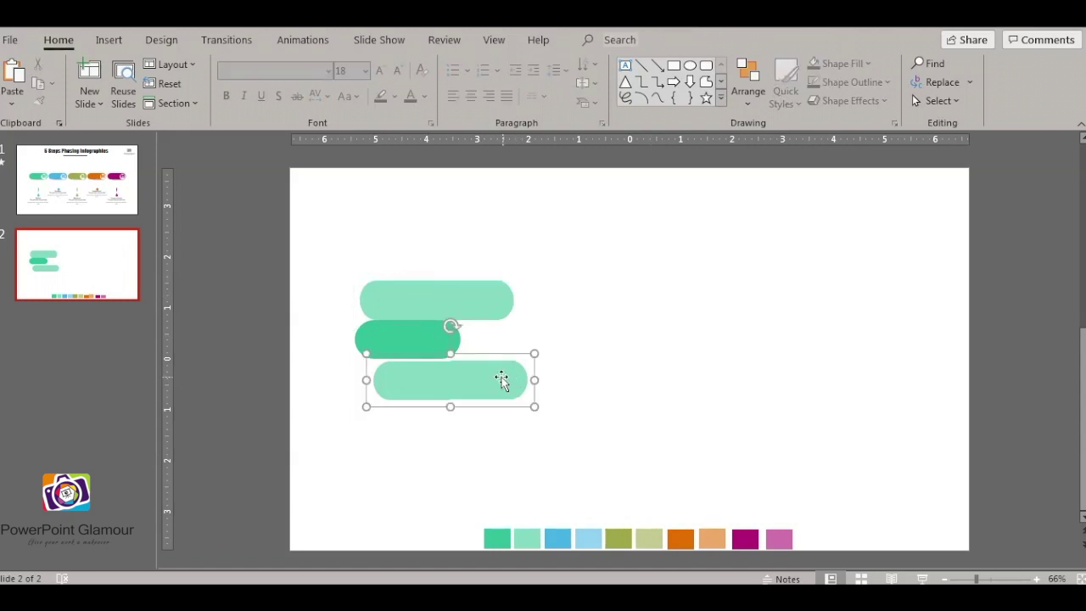
click(527, 430)
click(500, 297)
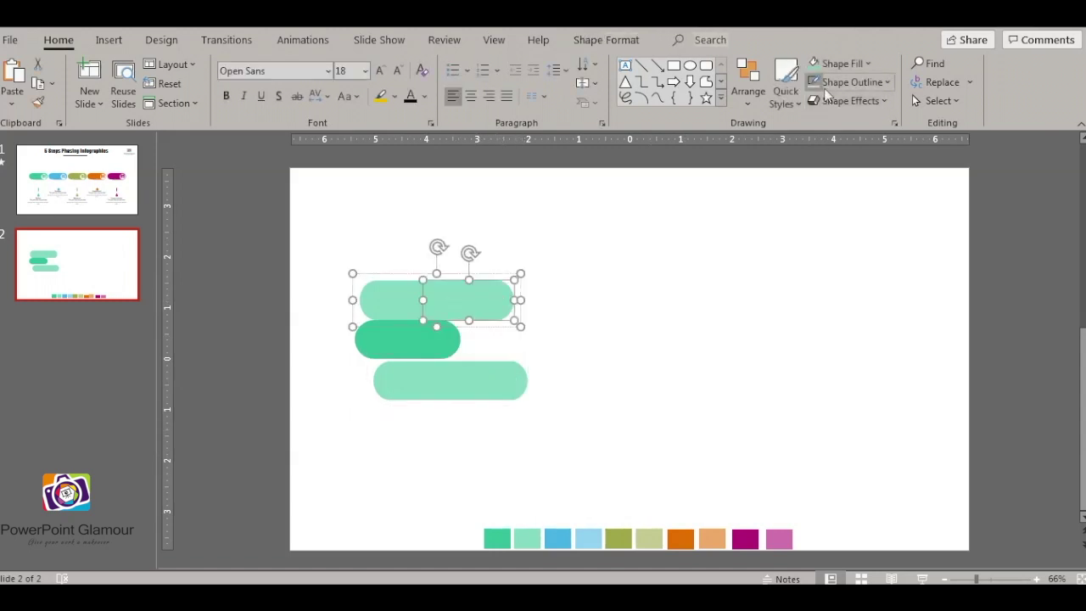
click(868, 64)
click(849, 287)
click(515, 383)
click(514, 383)
click(815, 64)
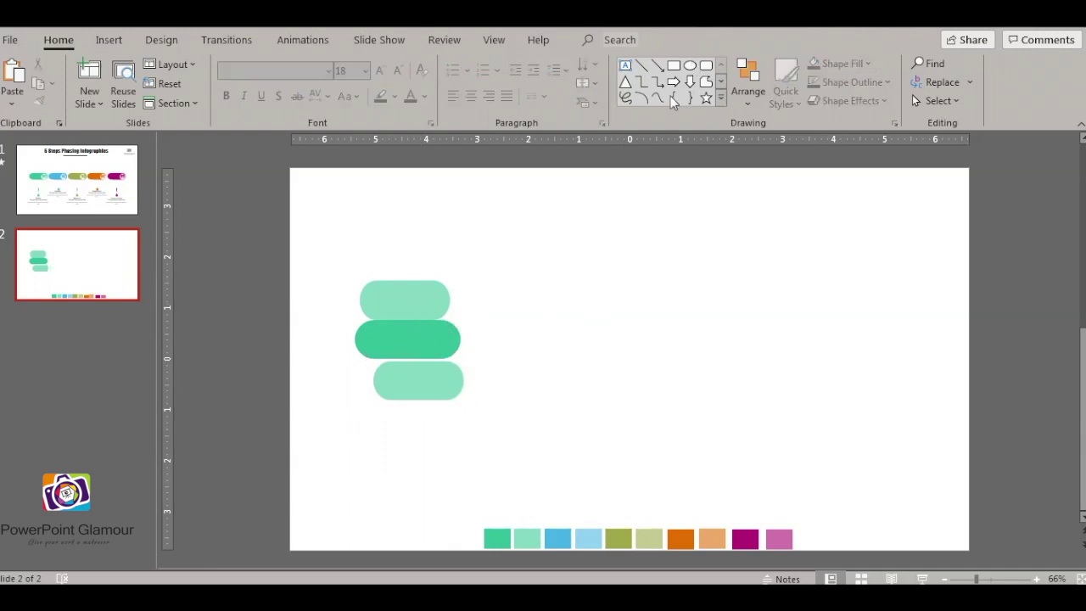
Add a white circle on the green pill's right end with an enlarged green '01'
click(690, 66)
drag(422, 320, 459, 358)
click(867, 63)
click(812, 102)
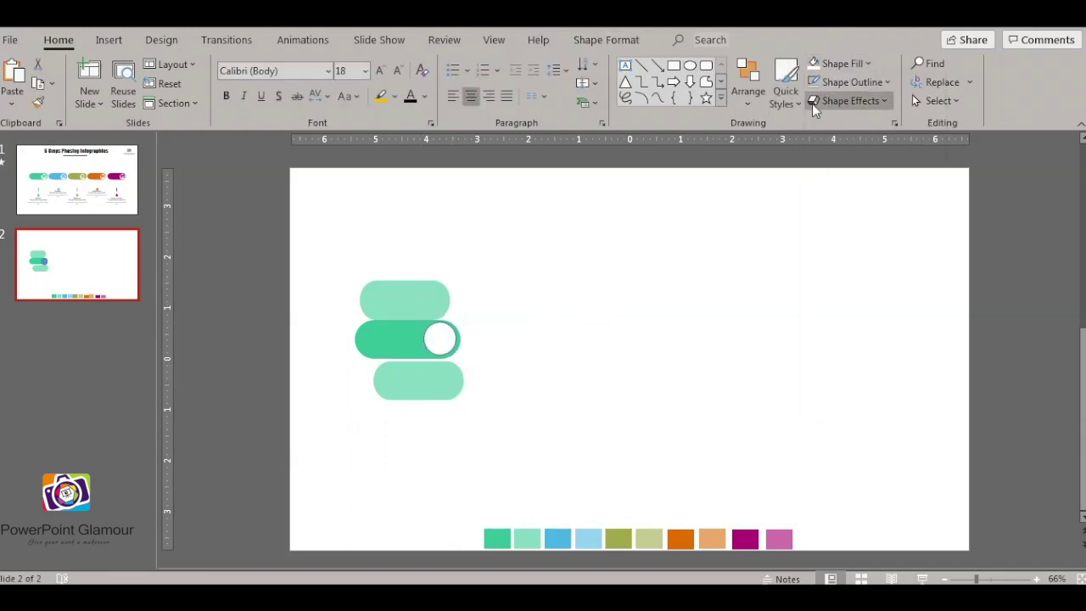
text(01)
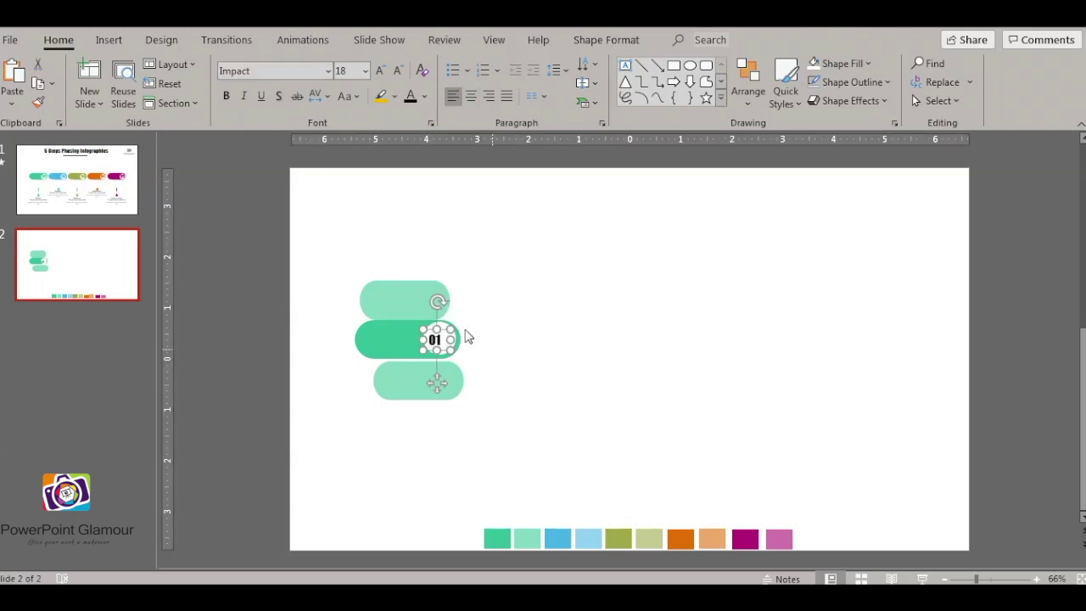
key(ctrl+shift+period)
key(ctrl+shift+period)
key(ctrl+shift+period)
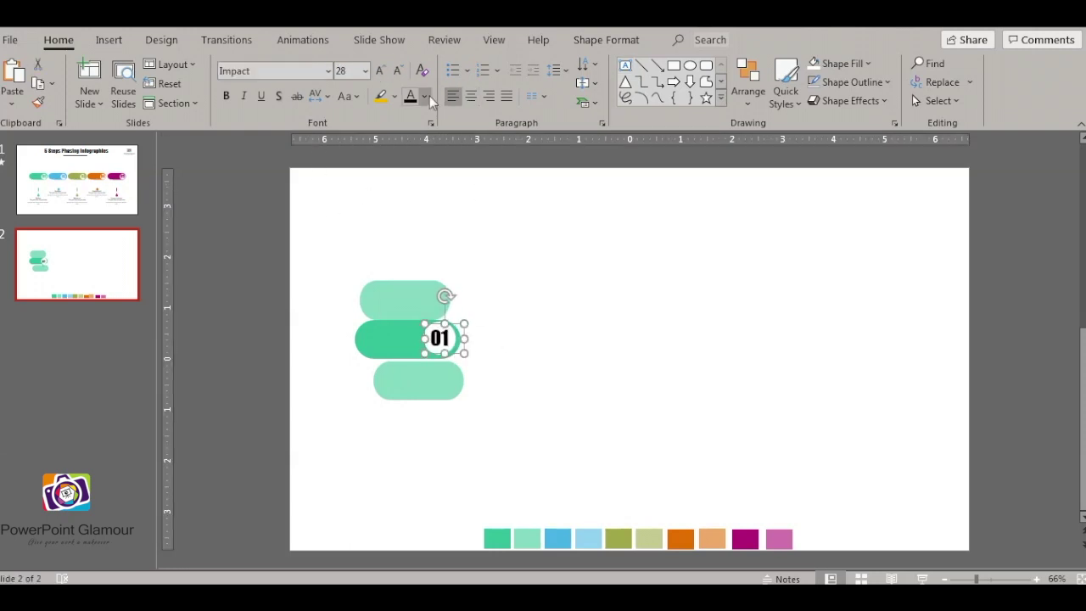
click(426, 97)
click(442, 338)
Apply a Fly In entrance animation to the green 01 pill
click(459, 357)
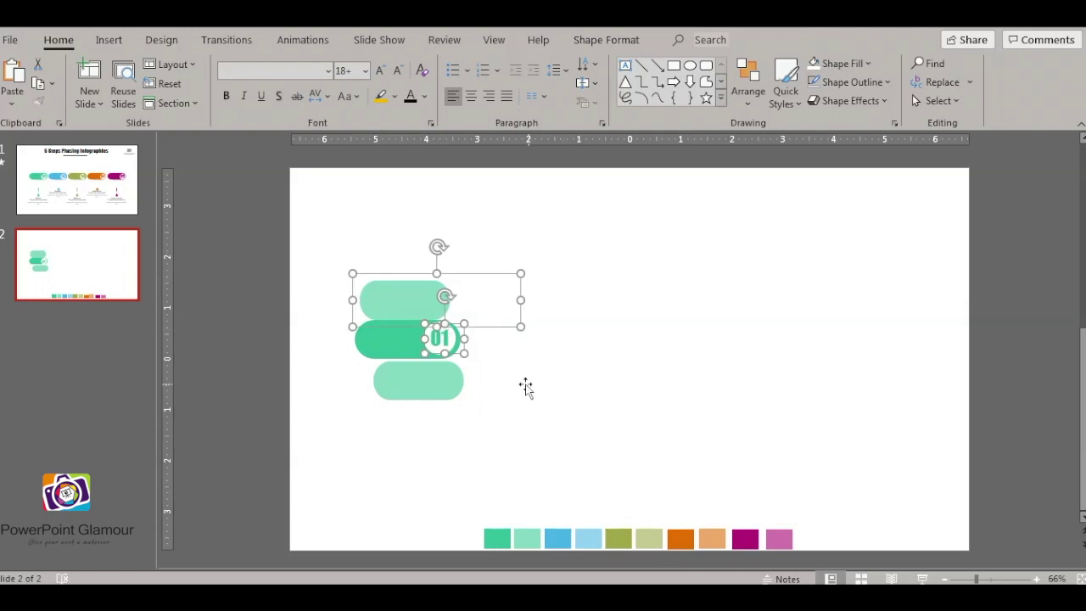
click(441, 338)
scroll(442, 327, up, 6)
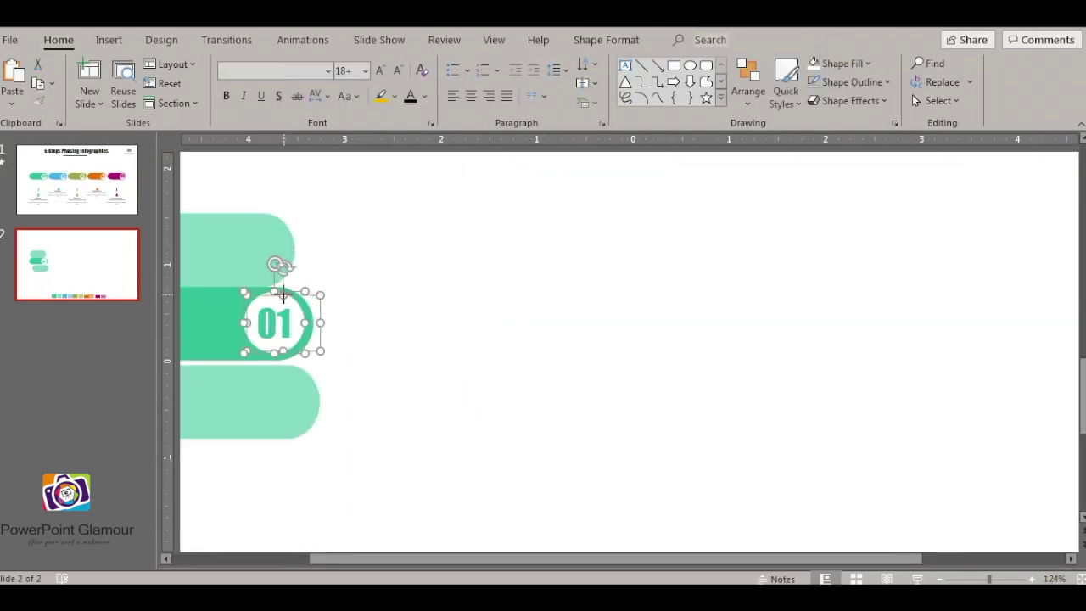
scroll(502, 371, down, 6)
click(303, 40)
click(282, 85)
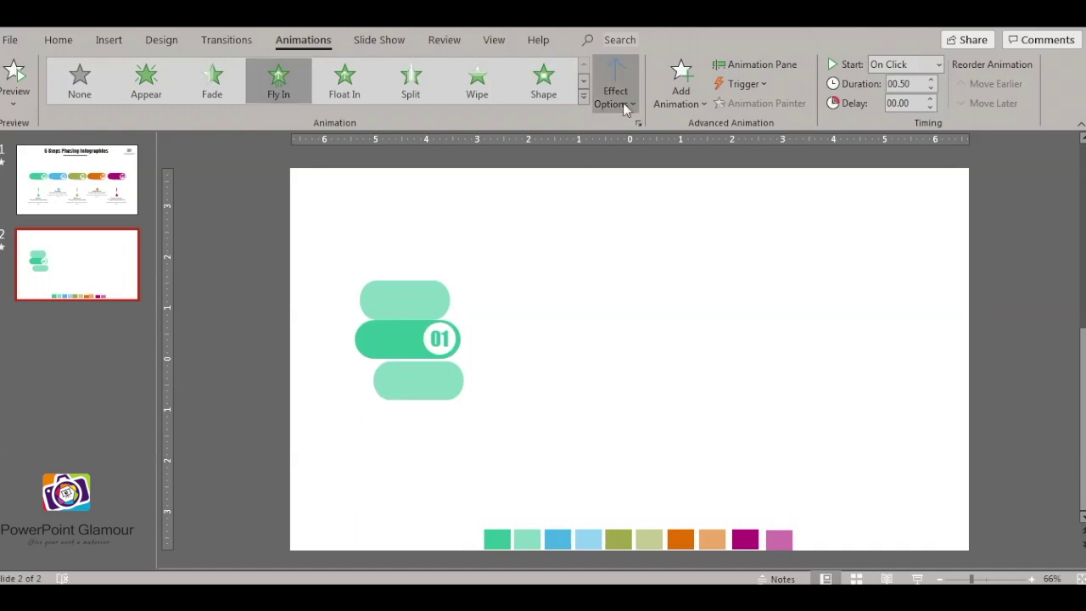
Make the first Fly In come from the left and move the upper mint pill onto the 01 pill
click(623, 101)
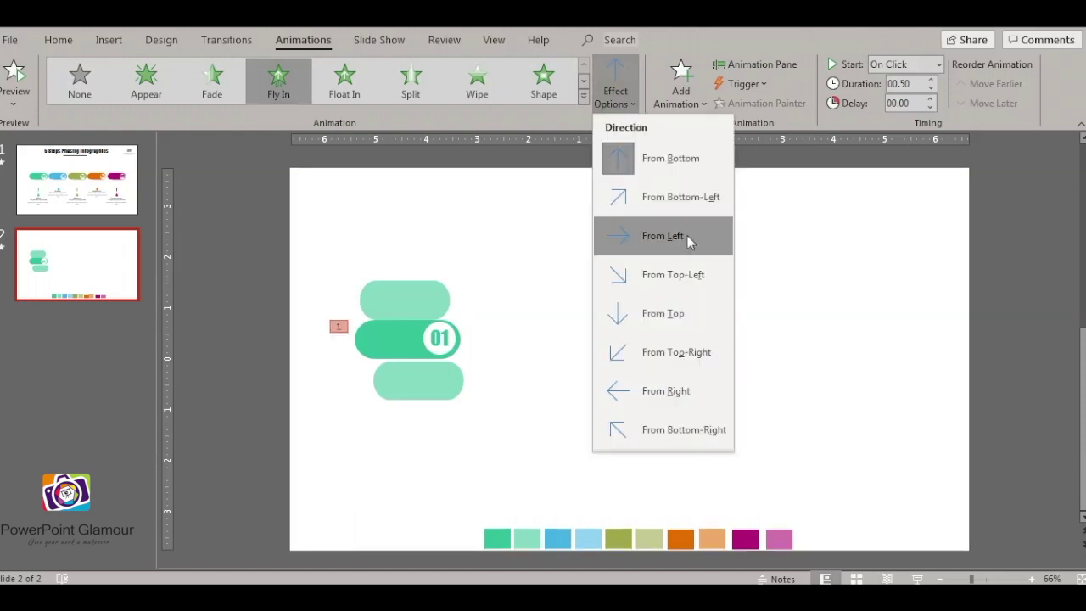
click(689, 238)
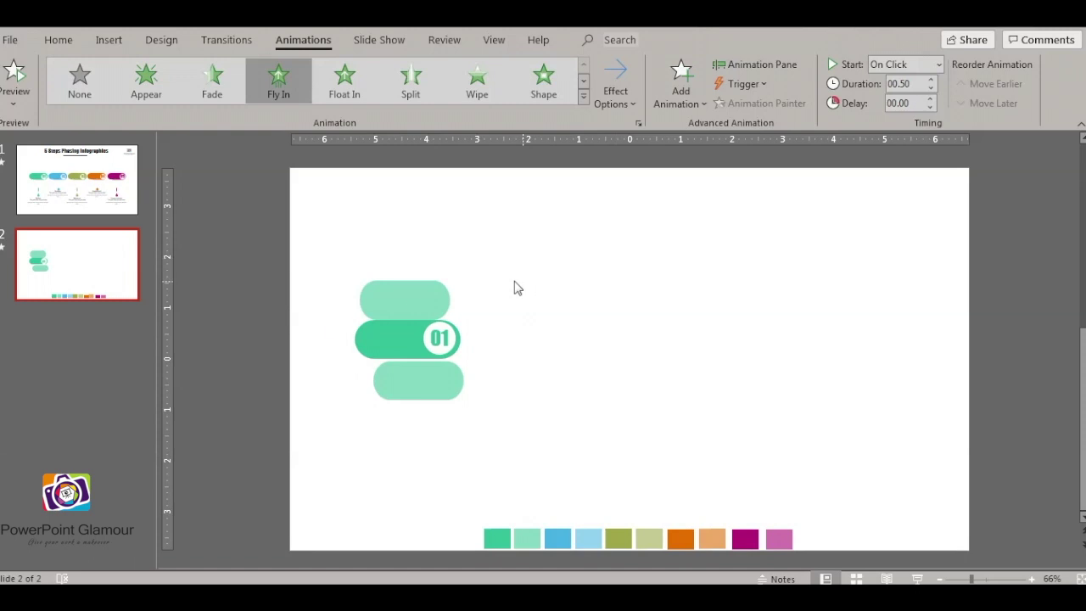
click(424, 298)
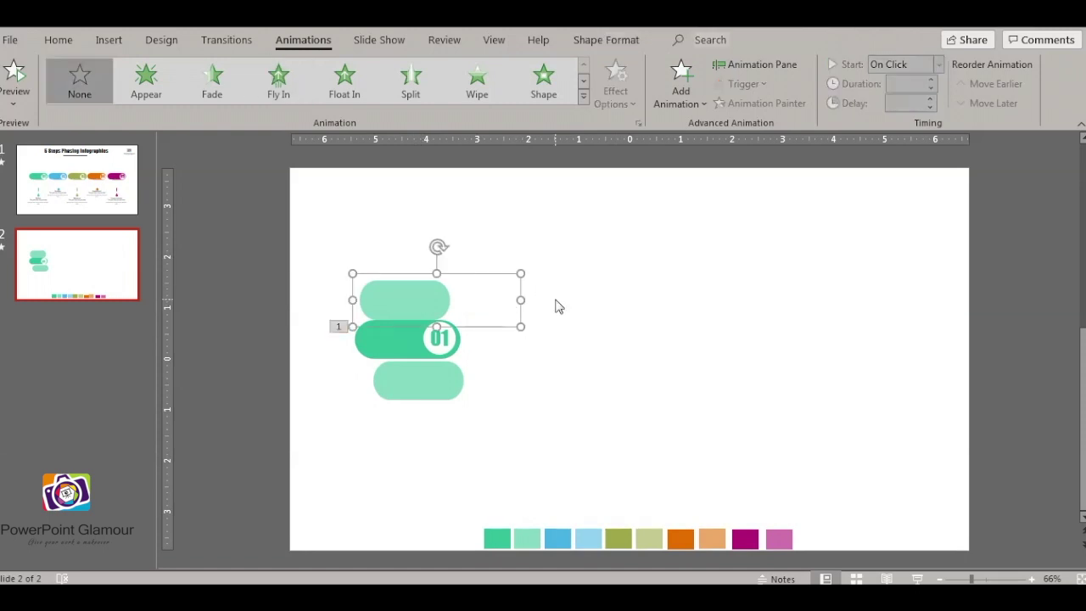
drag(433, 287, 440, 331)
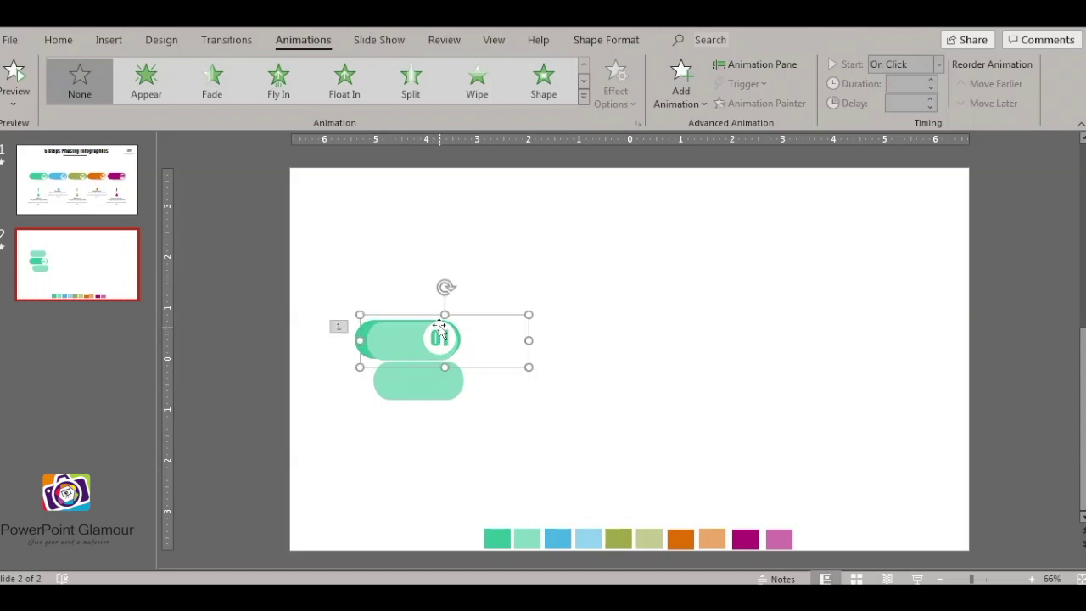
Give the moved mint pill a Fly In entrance from the left
click(284, 95)
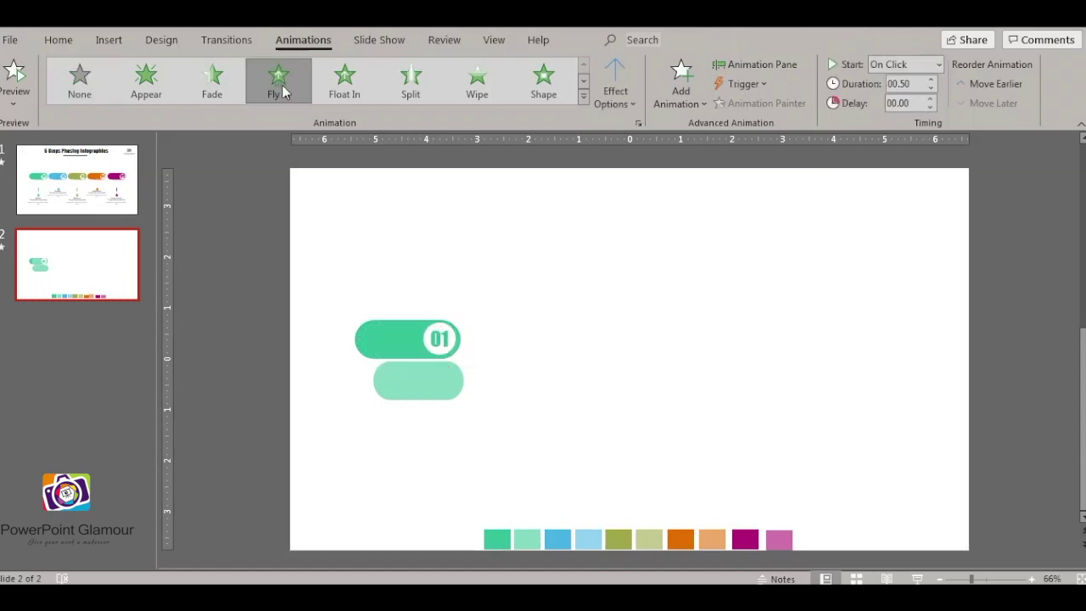
click(616, 91)
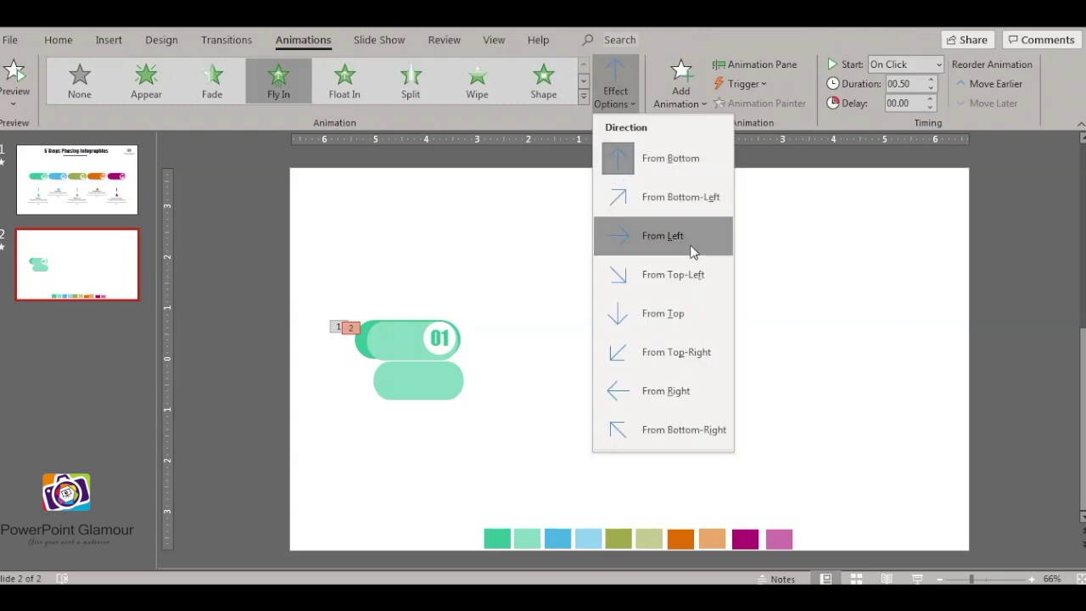
click(692, 250)
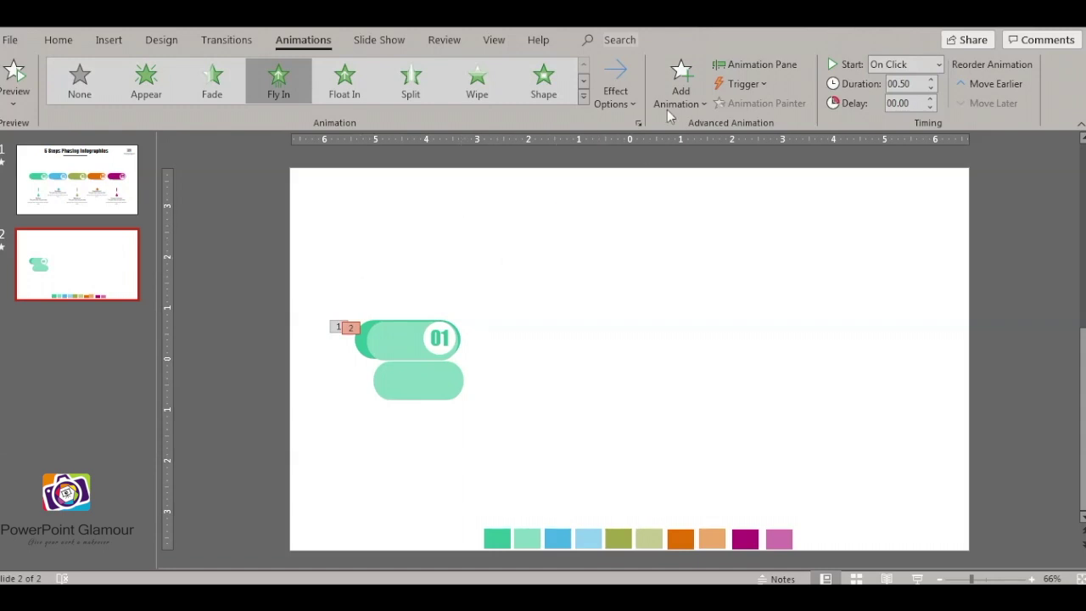
Add a Spin emphasis animation to the upper mint pill, leaving its effect options unchanged
click(696, 101)
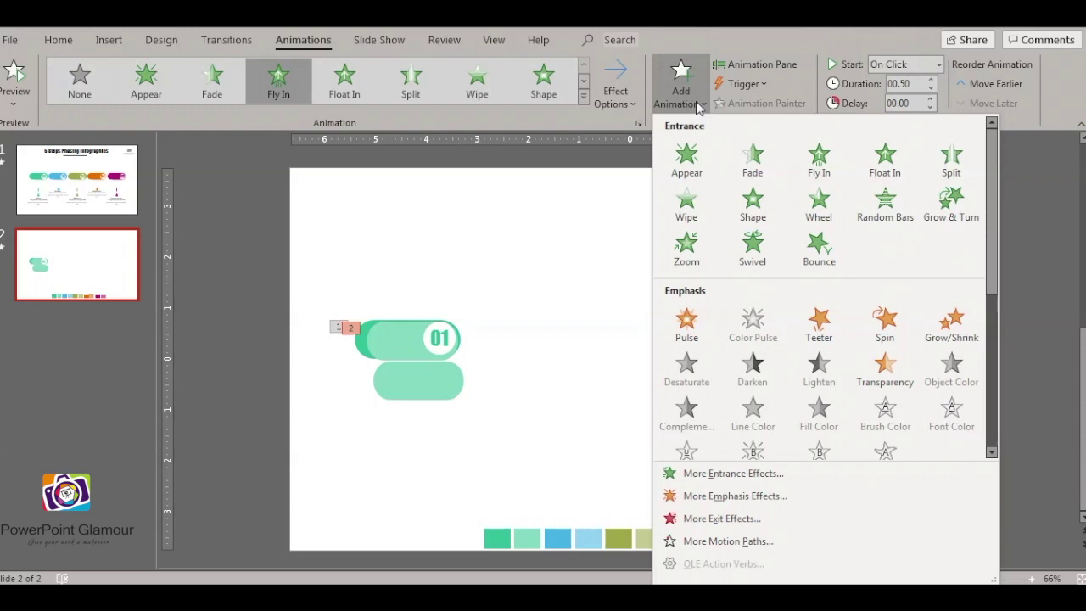
click(886, 323)
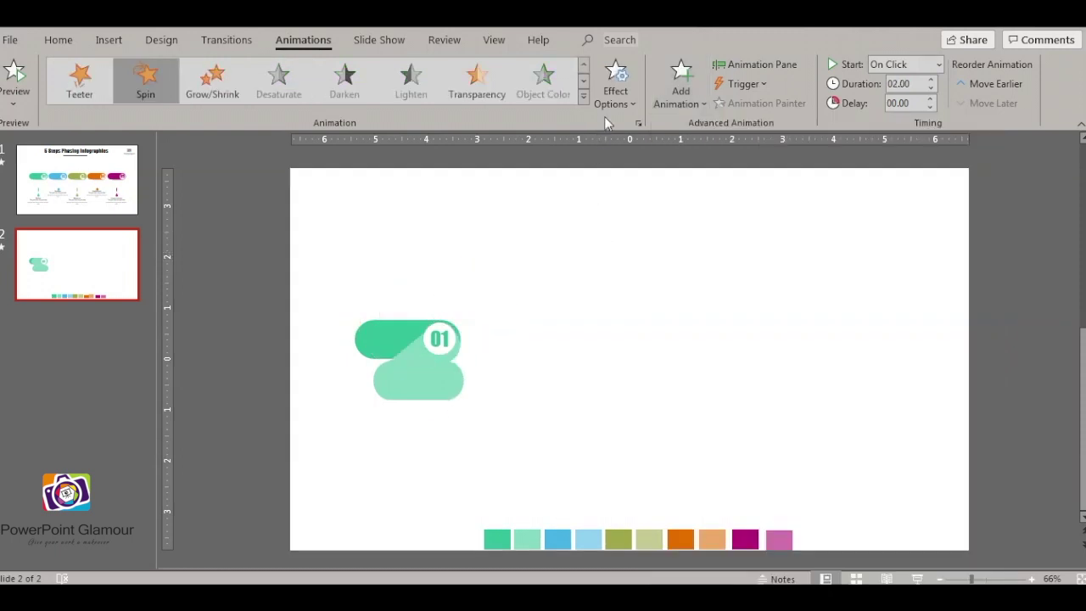
click(615, 85)
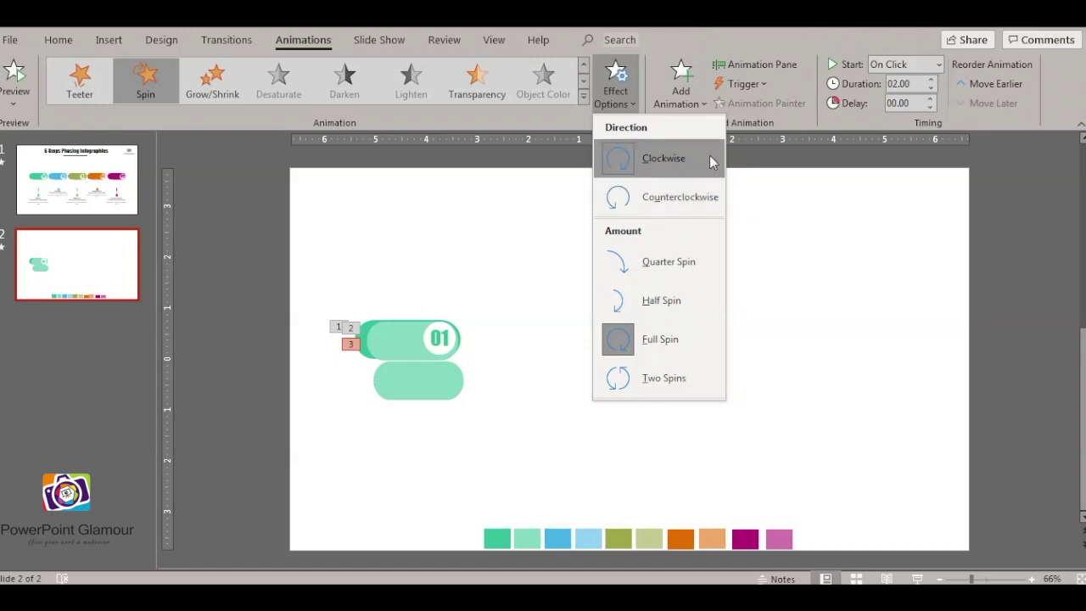
click(744, 179)
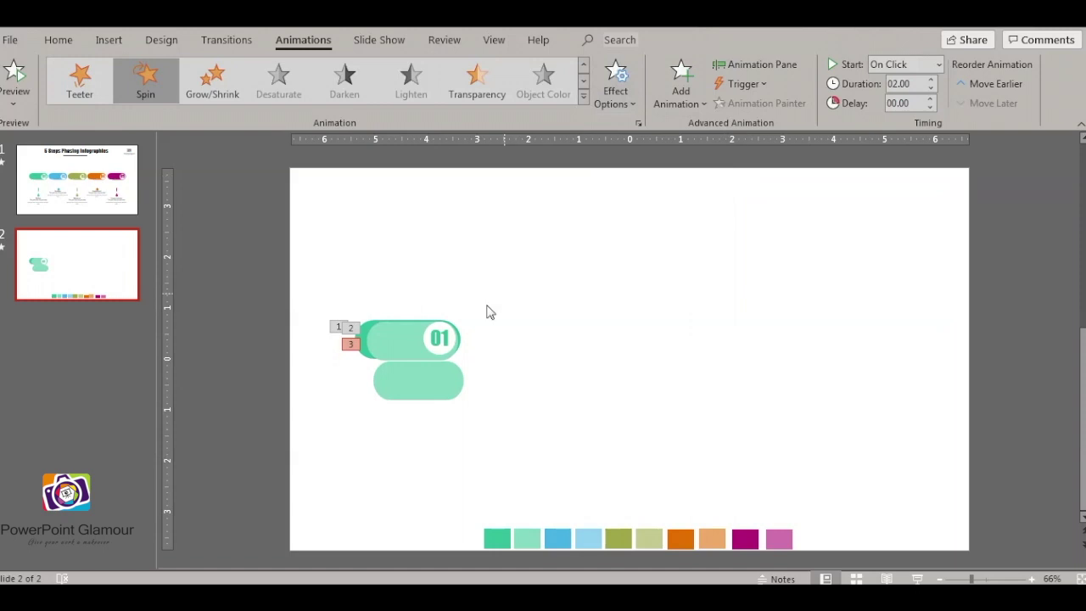
Show the Animation Pane and review the third animation's spin Amount in its Effect Options dialog
click(405, 335)
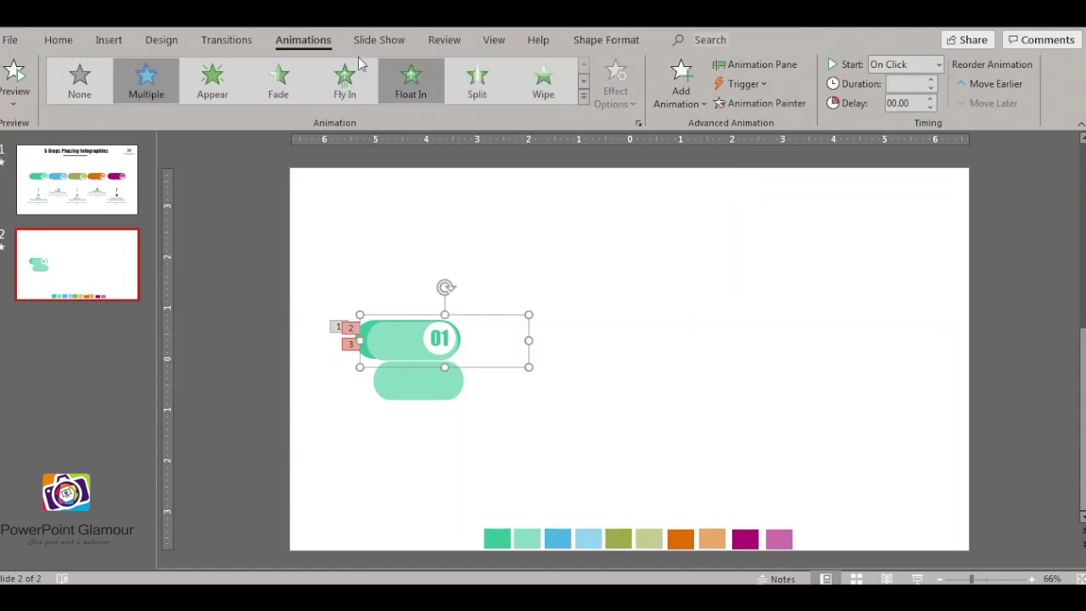
click(757, 64)
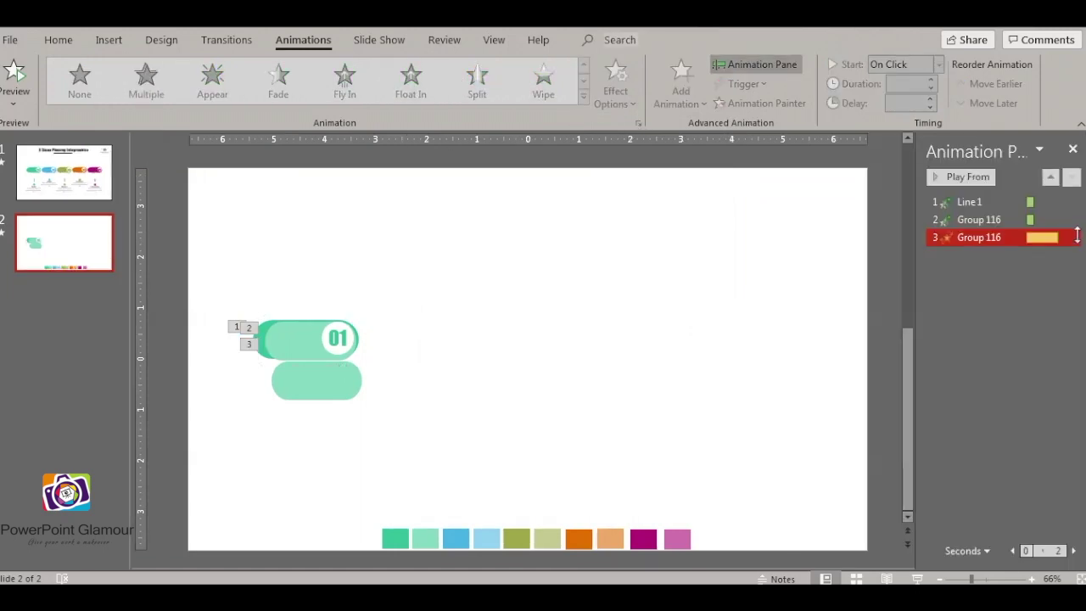
click(1072, 238)
click(982, 318)
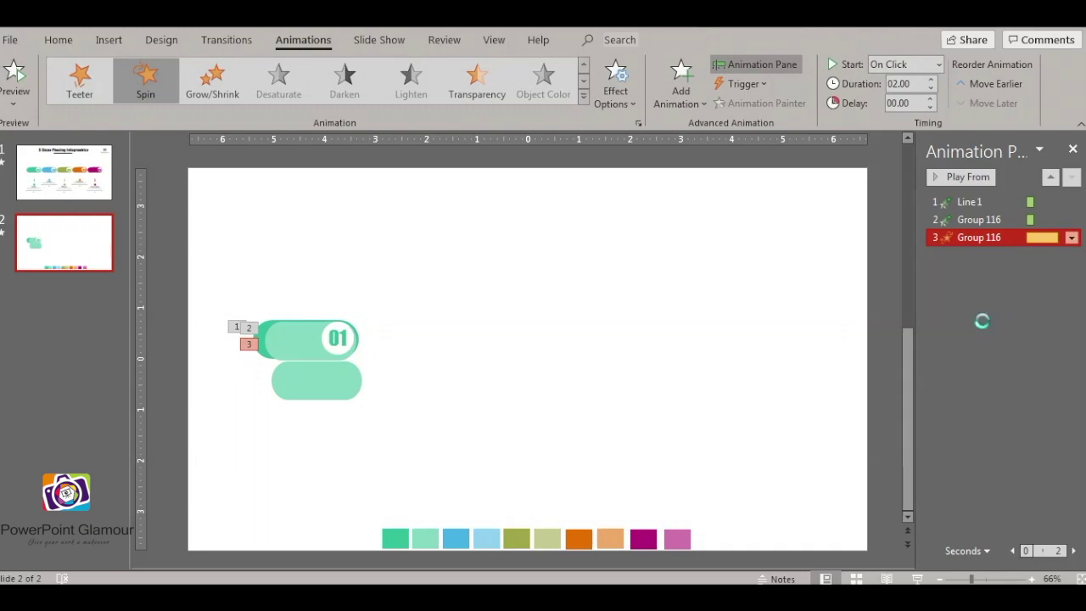
click(424, 325)
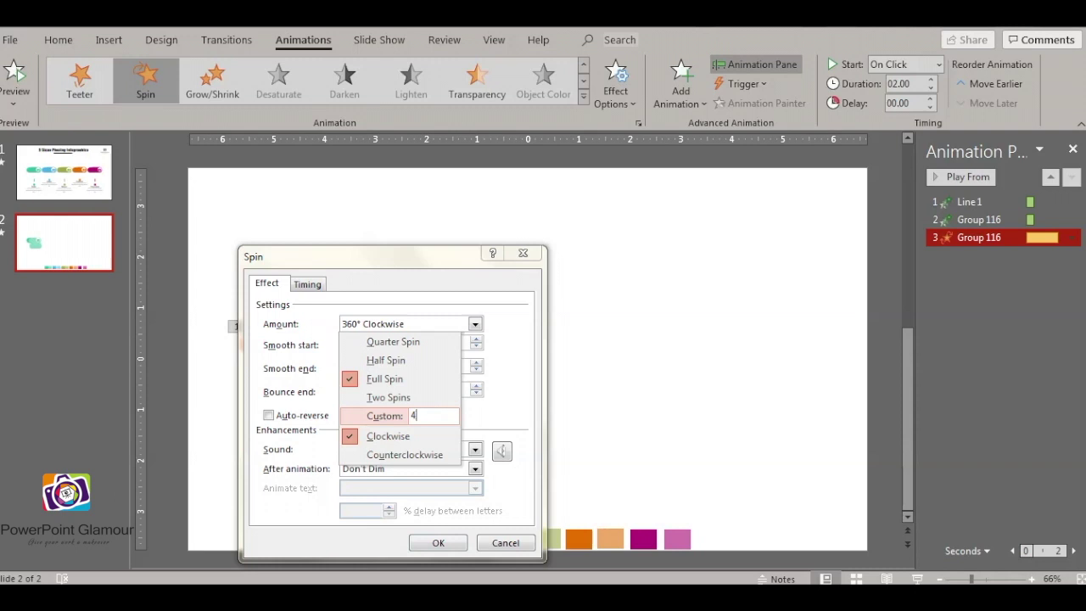
click(449, 545)
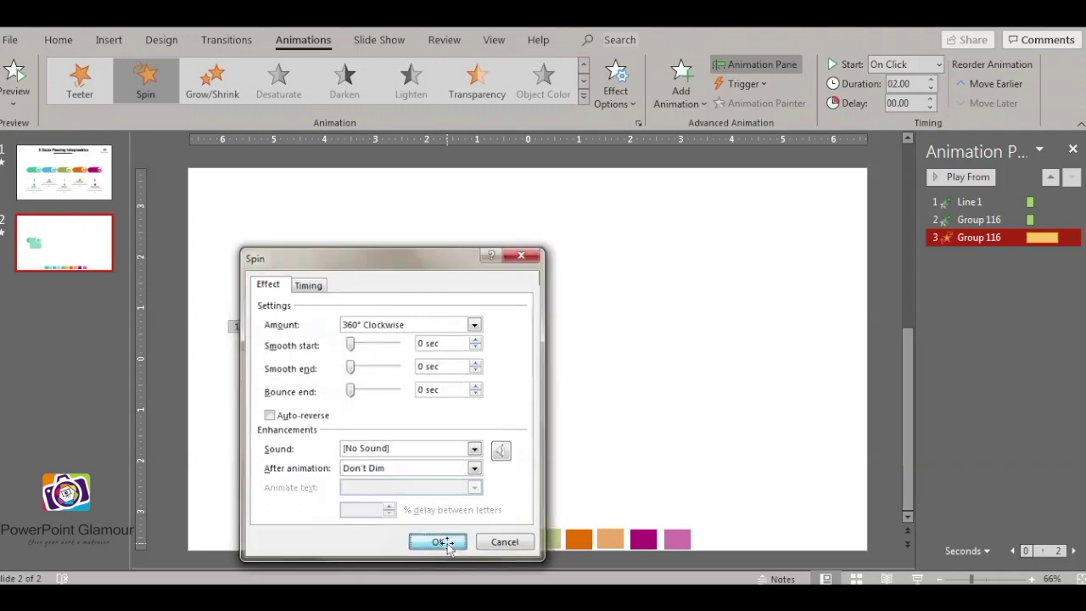
click(327, 379)
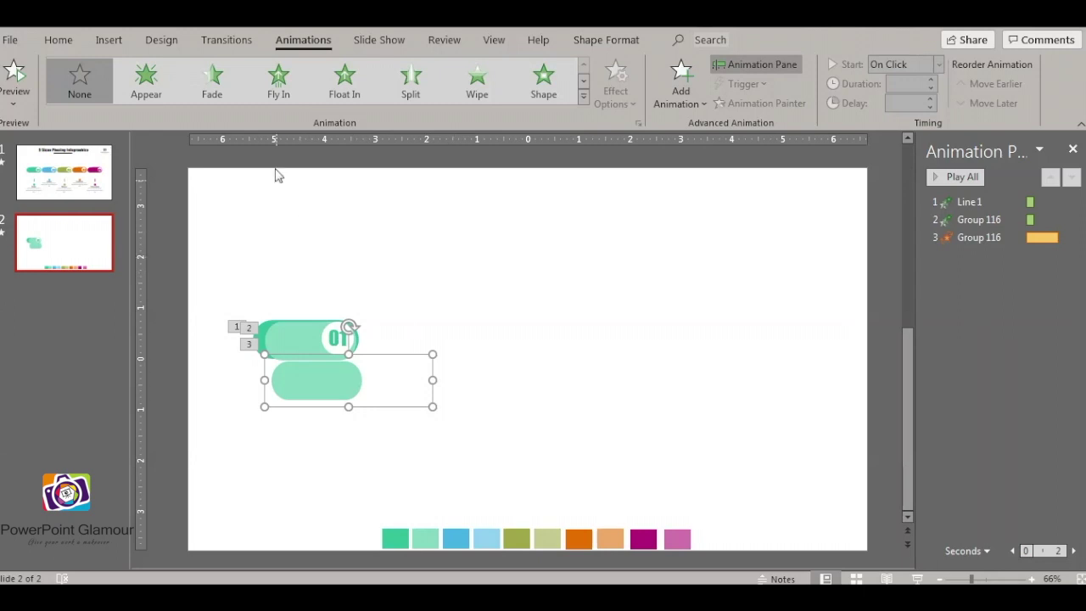
Give the lower mint pill a Fly In entrance from the left
click(279, 83)
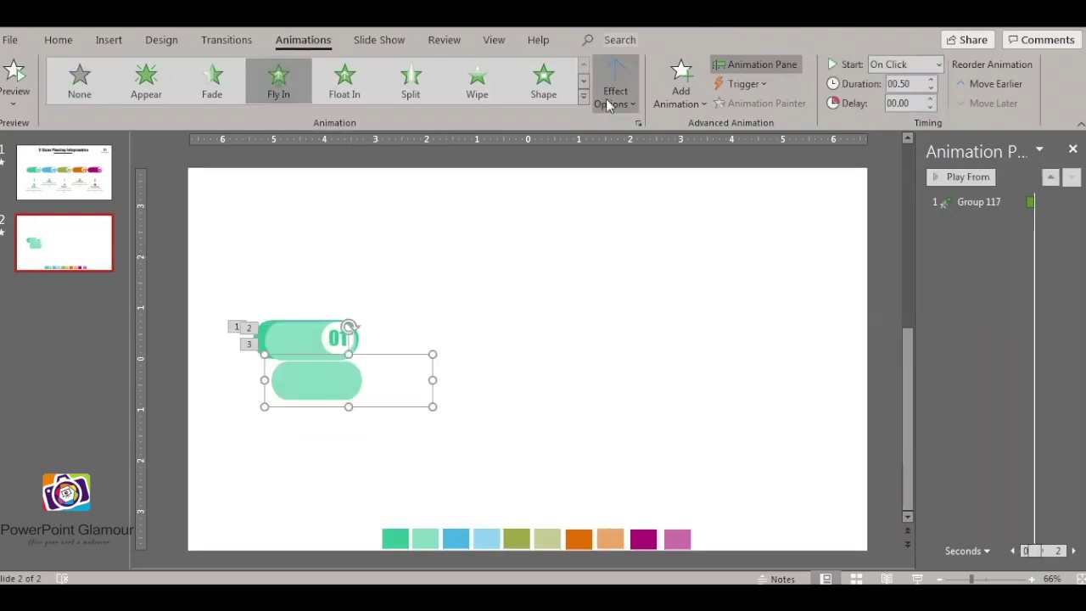
click(607, 100)
click(676, 238)
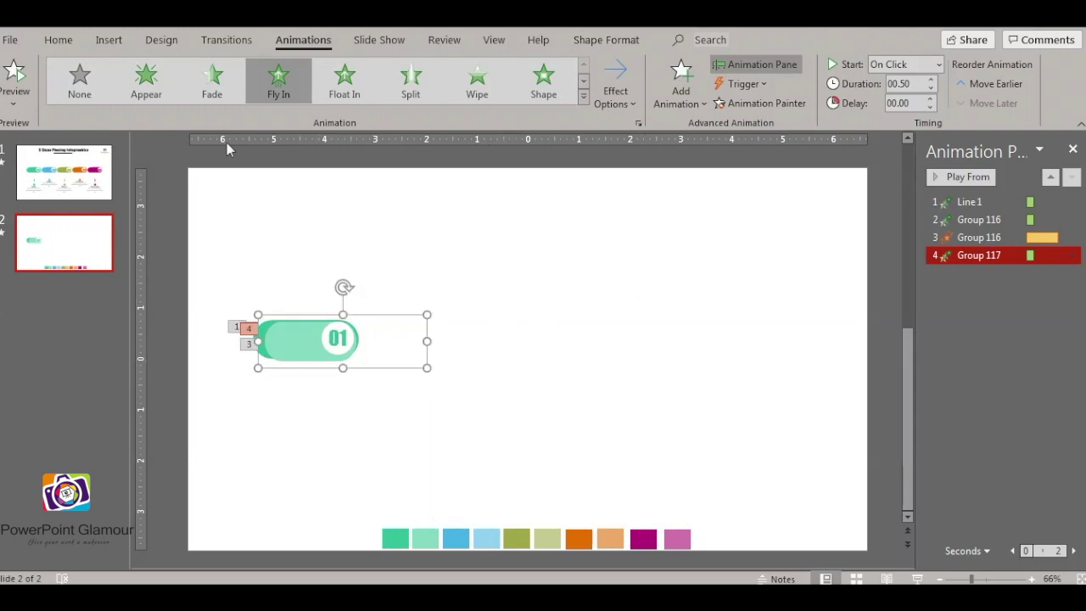
Add a counterclockwise Spin to the lower pill and open the spin Amount settings
click(681, 85)
click(883, 325)
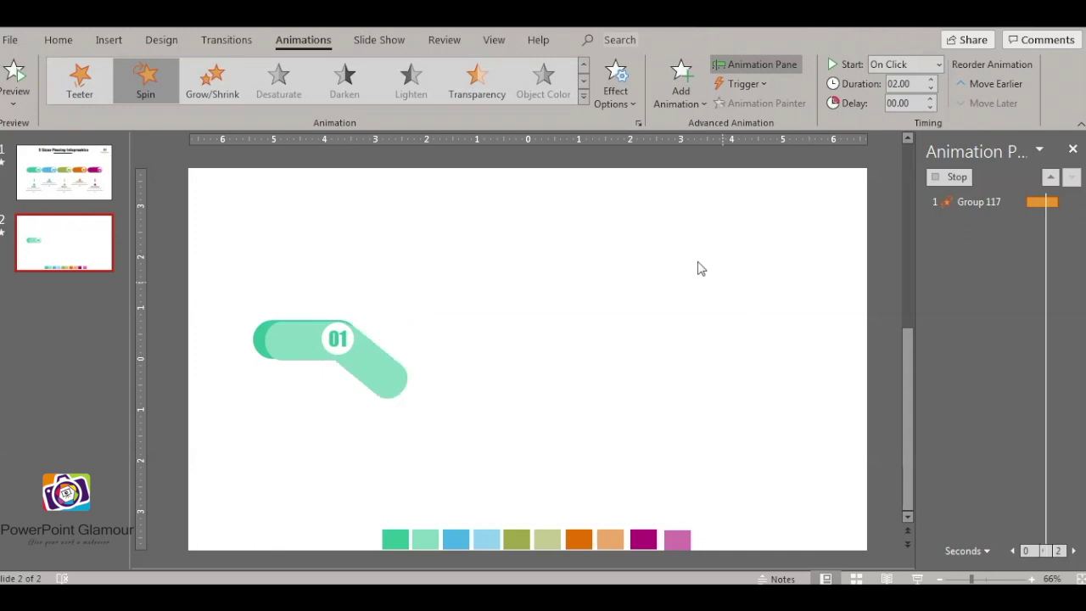
click(625, 100)
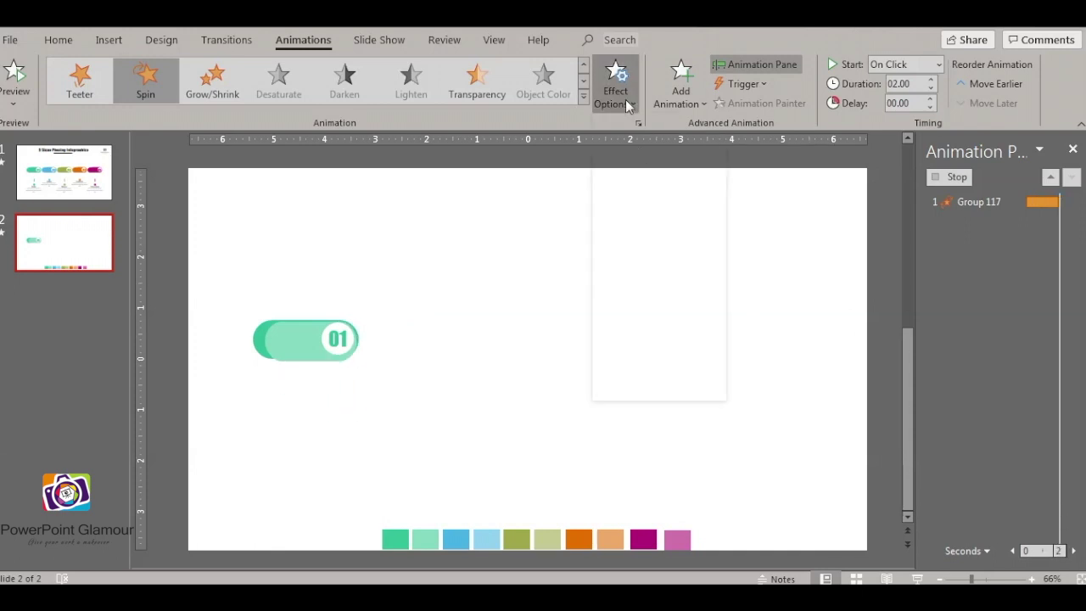
click(674, 212)
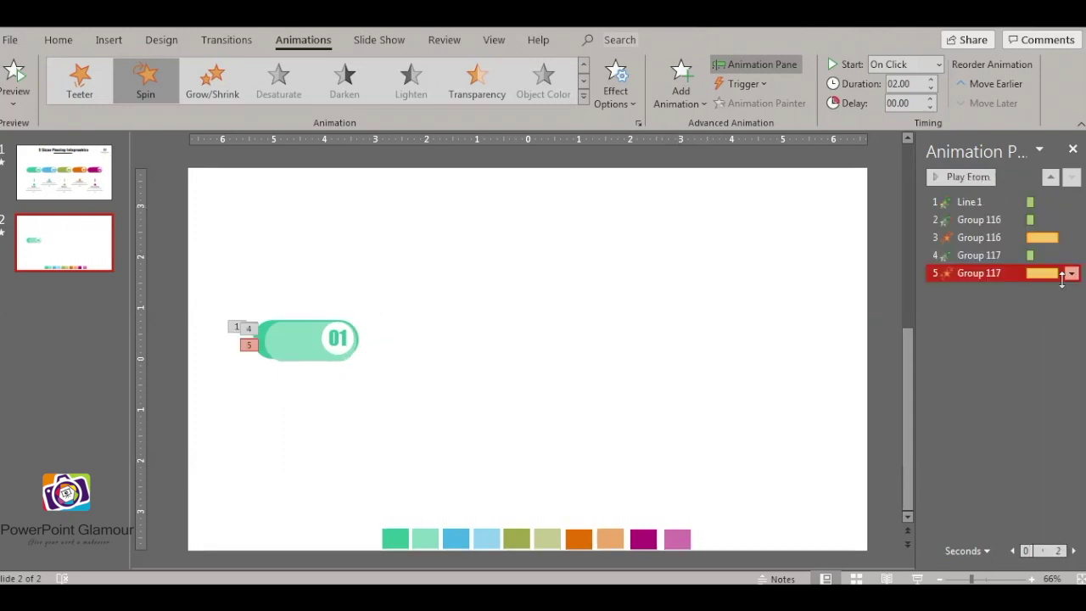
click(1073, 273)
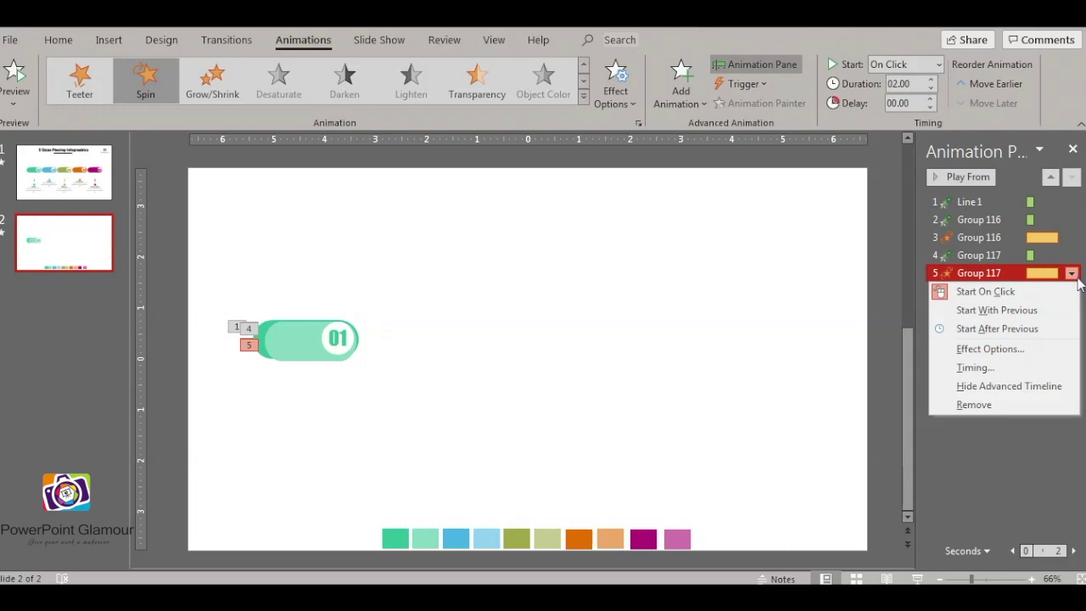
click(967, 349)
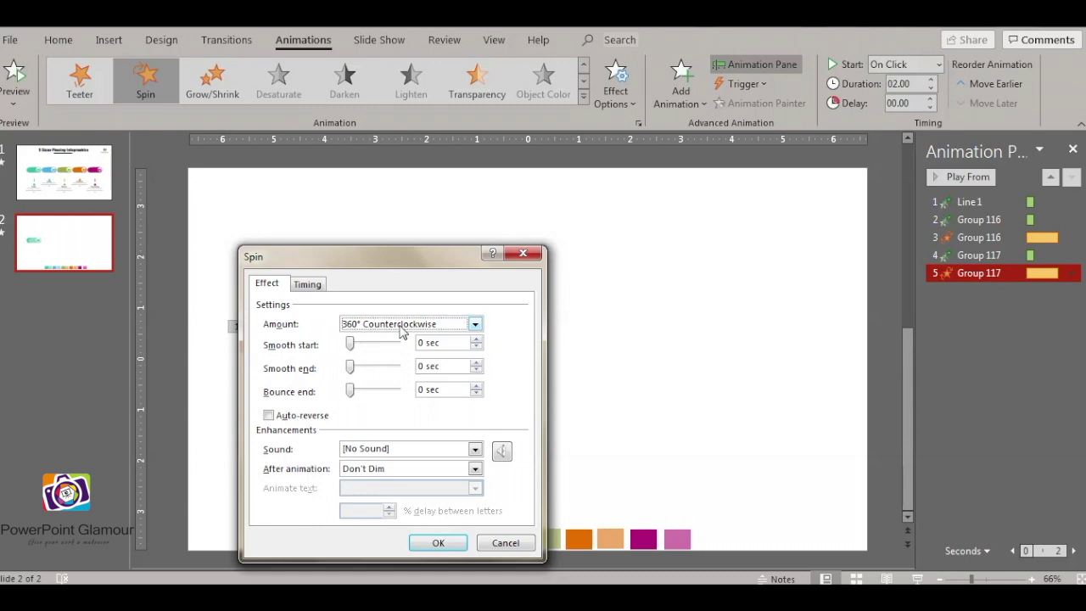
click(402, 326)
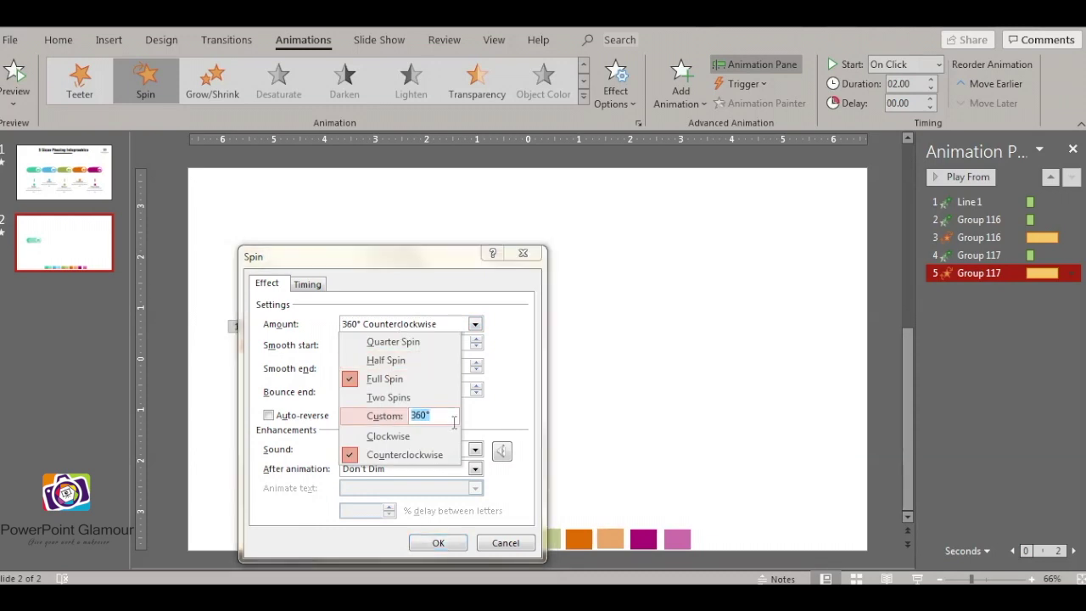
Send the inner shape of the 01 pill group to the back
click(438, 543)
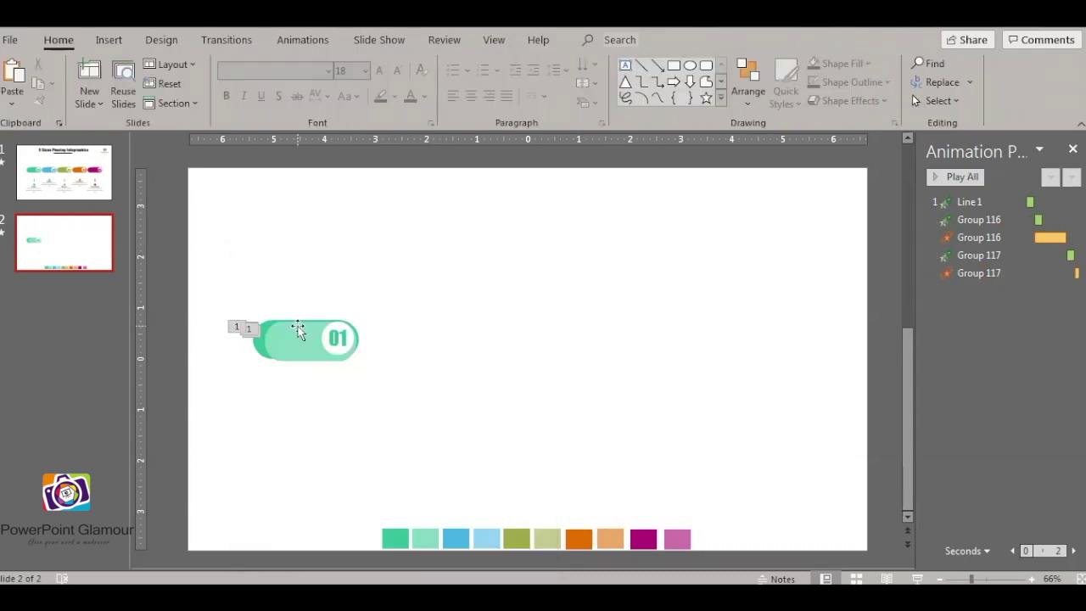
click(294, 332)
click(294, 332)
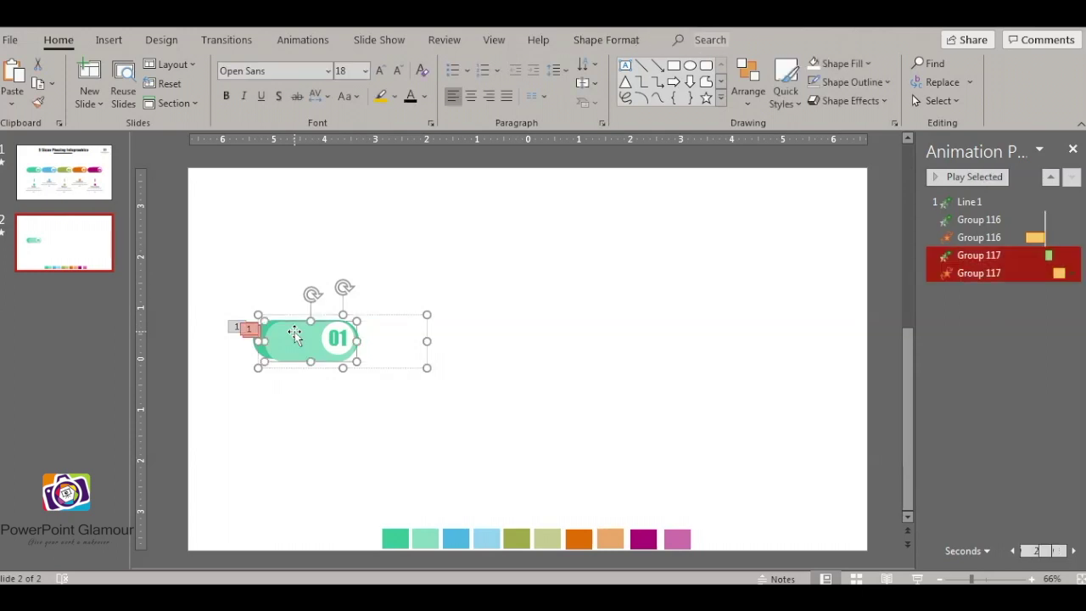
right_click(294, 332)
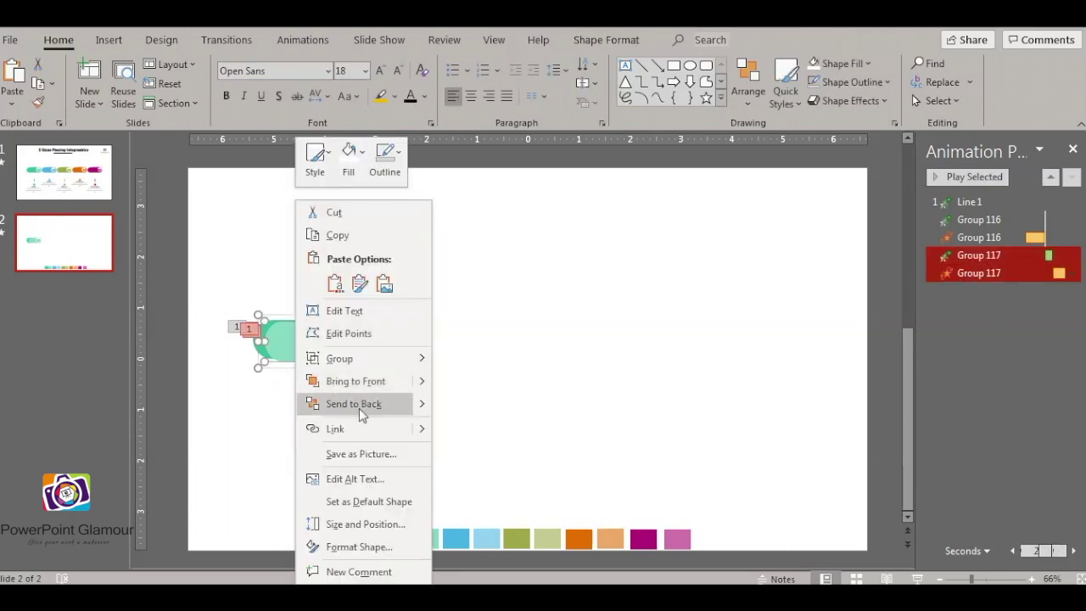
click(359, 408)
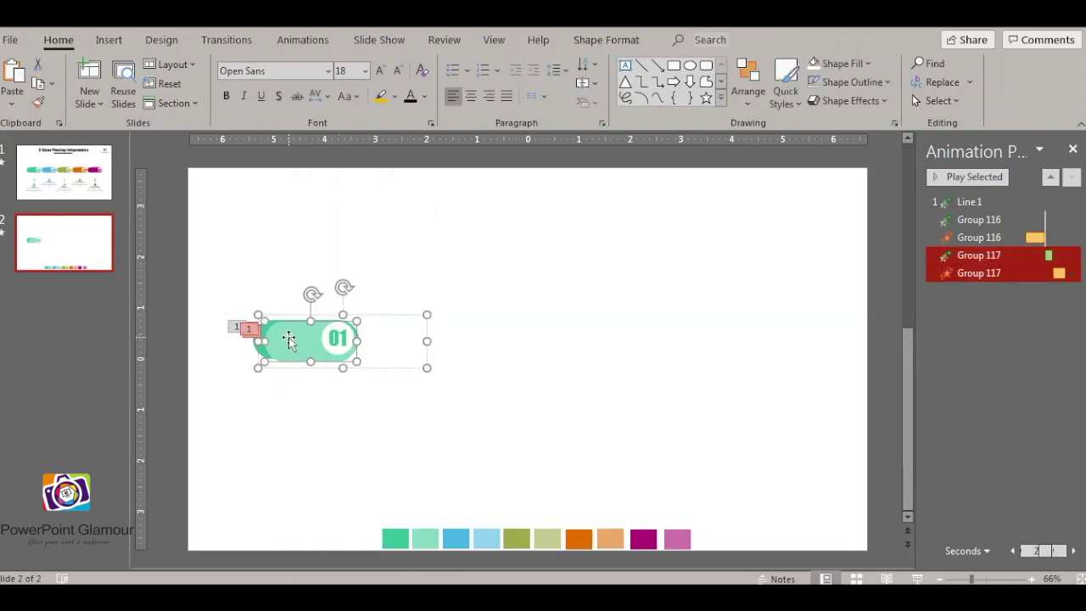
drag(289, 337, 305, 351)
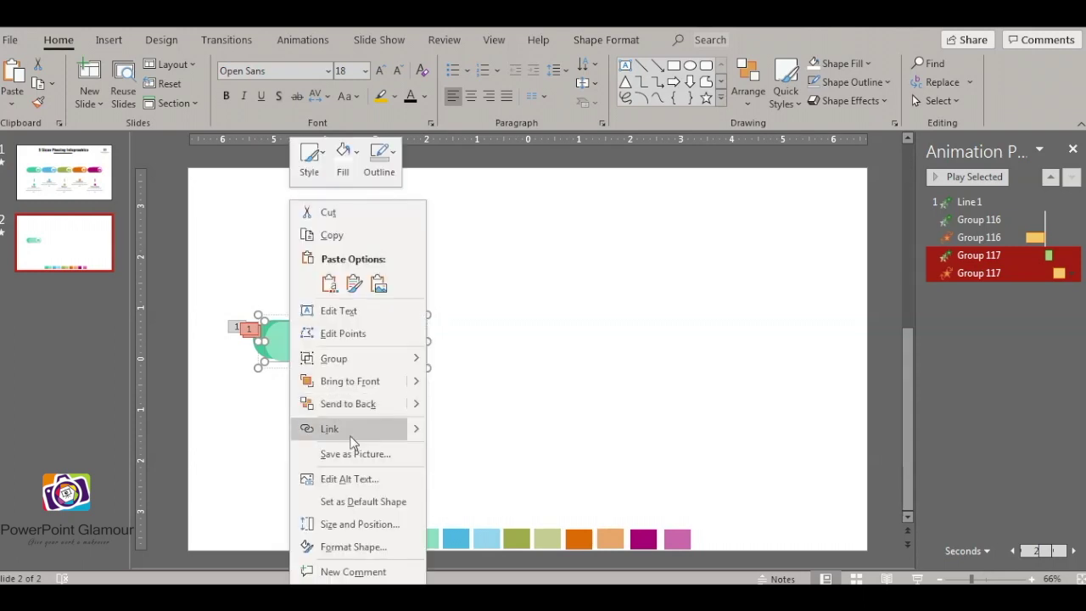
Send the lighter mint layer behind the solid green layer of the 01 pill
click(355, 402)
click(314, 415)
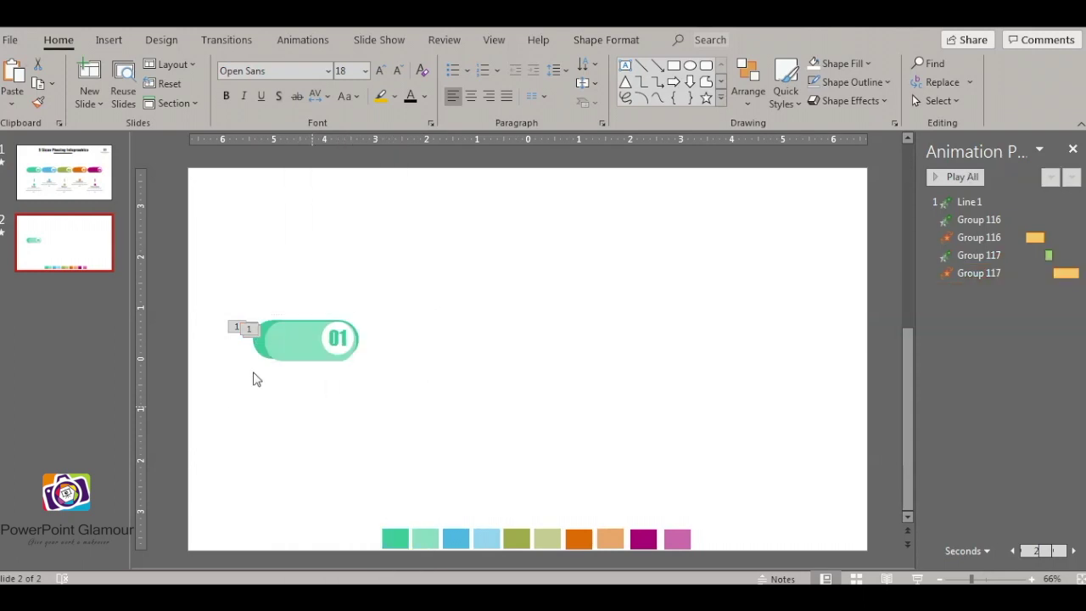
click(291, 326)
right_click(291, 326)
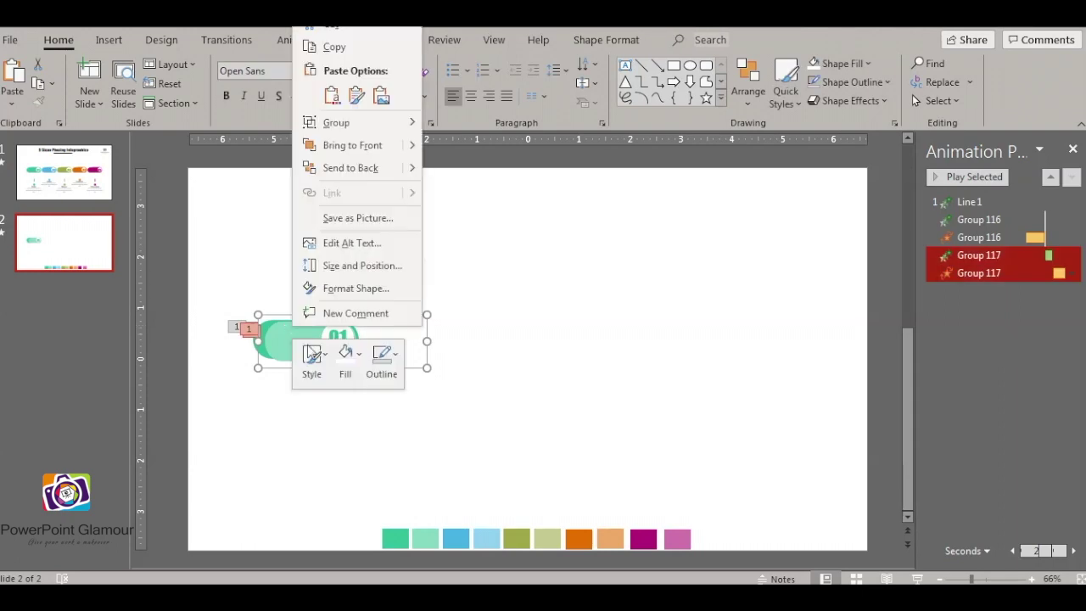
click(368, 169)
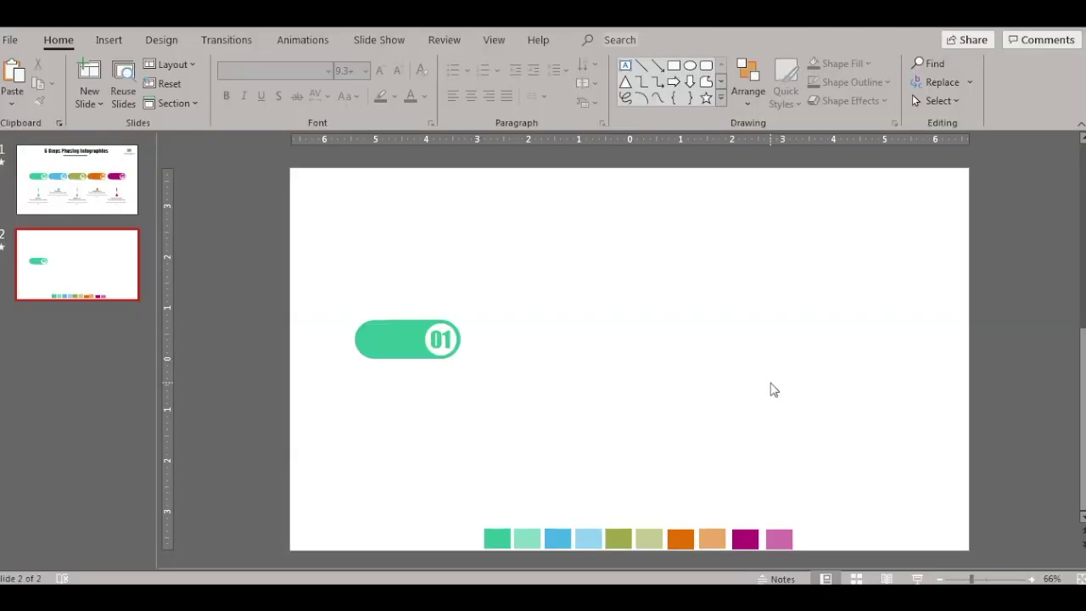
Duplicate the 01 pill to the right repeatedly to make a row of five pills
drag(321, 284, 529, 424)
drag(408, 339, 526, 339)
key(ctrl+d)
key(ctrl+d)
key(ctrl+d)
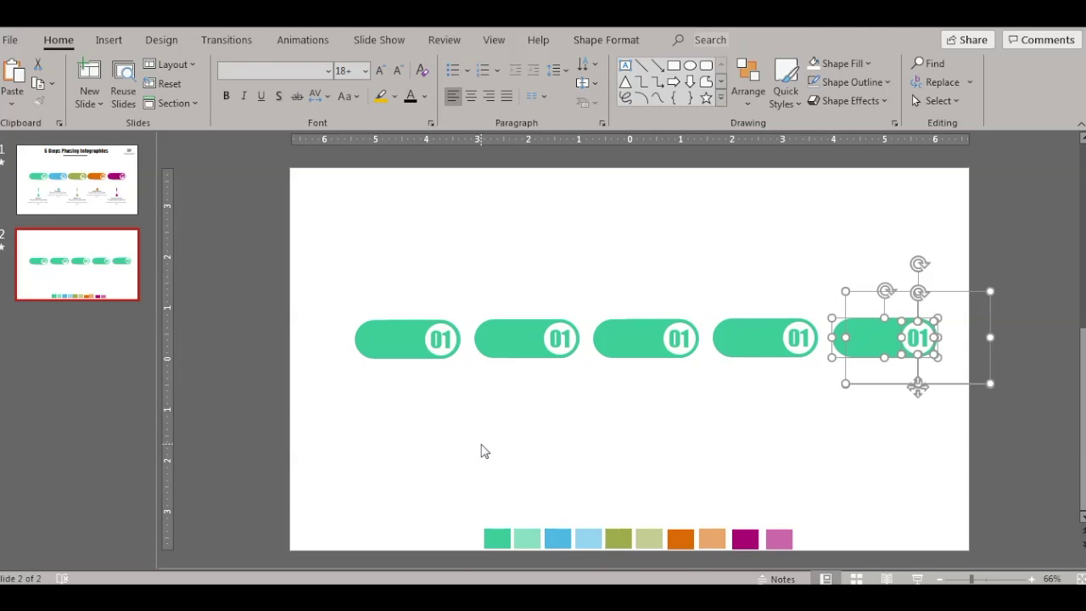
Recolour the second pill with the blue swatch using the eyedropper
click(527, 340)
click(843, 64)
click(521, 339)
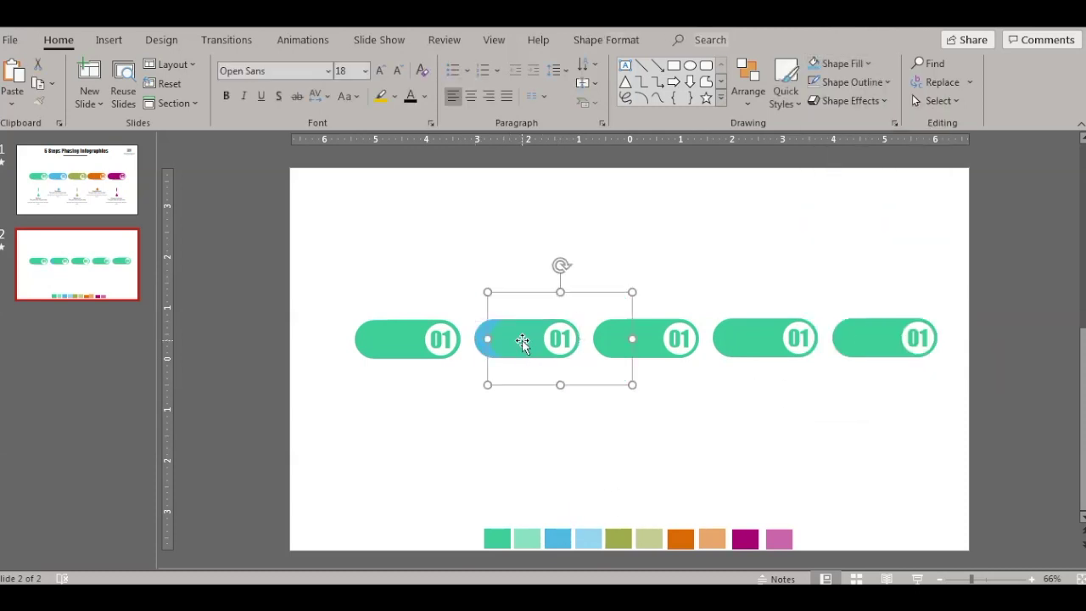
click(843, 63)
click(820, 329)
click(515, 335)
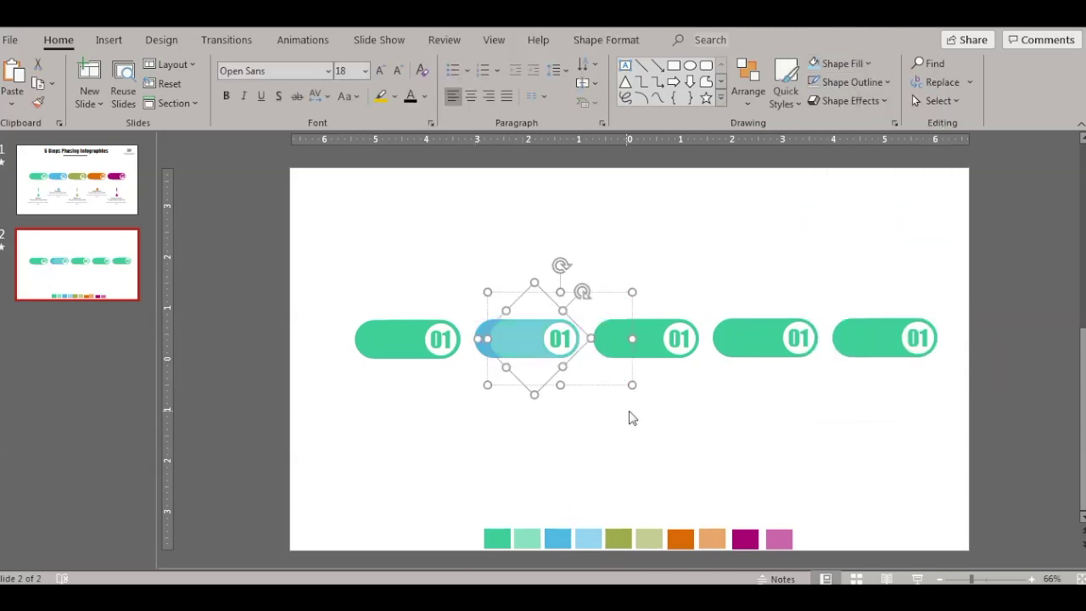
click(514, 334)
right_click(515, 335)
Recolour the third pill with the olive swatch using the eyedropper
click(599, 405)
click(593, 349)
click(843, 64)
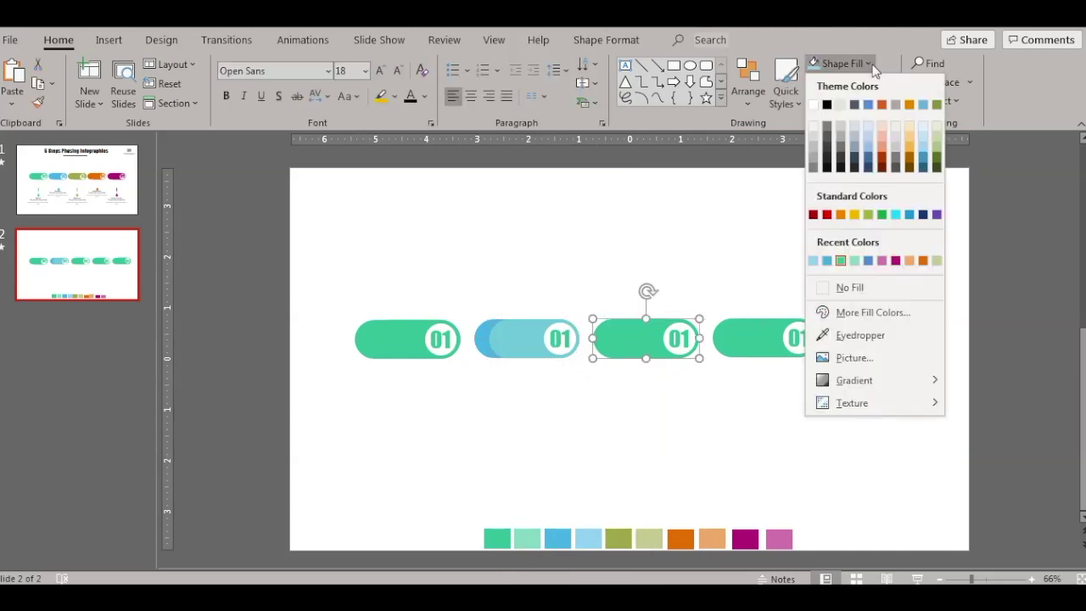
click(841, 332)
click(619, 539)
click(776, 341)
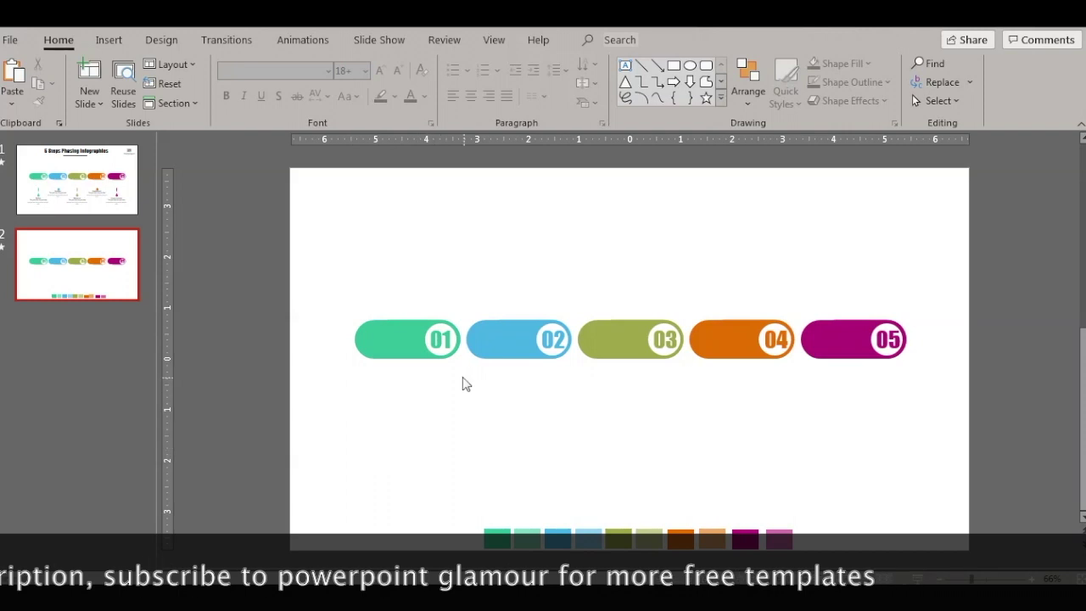
Draw a short line under the 01 pill and add the caption 'Define Text gies here,'
click(645, 66)
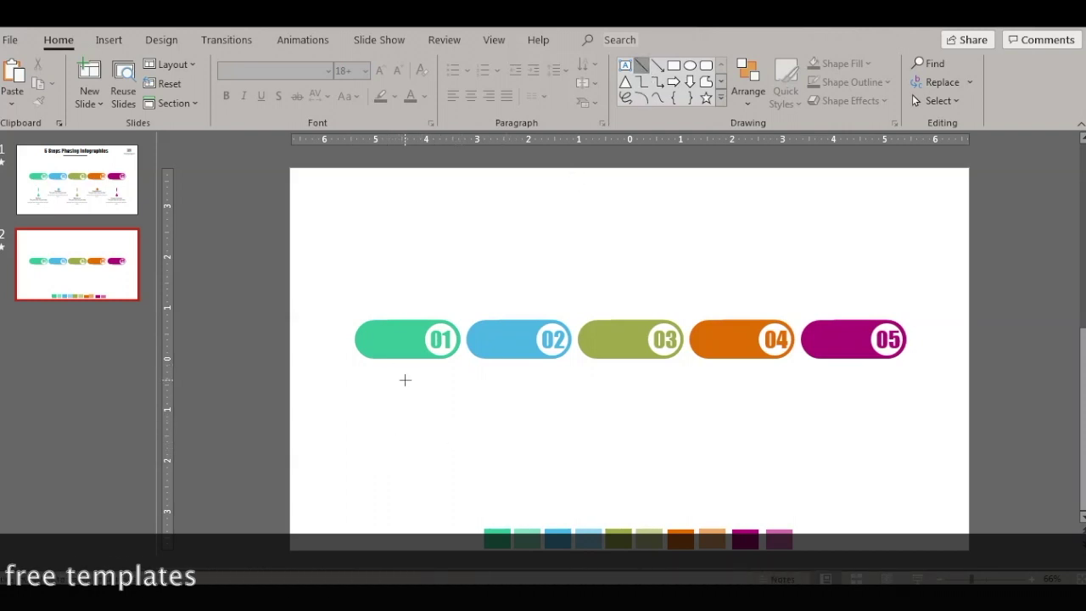
drag(407, 439, 401, 447)
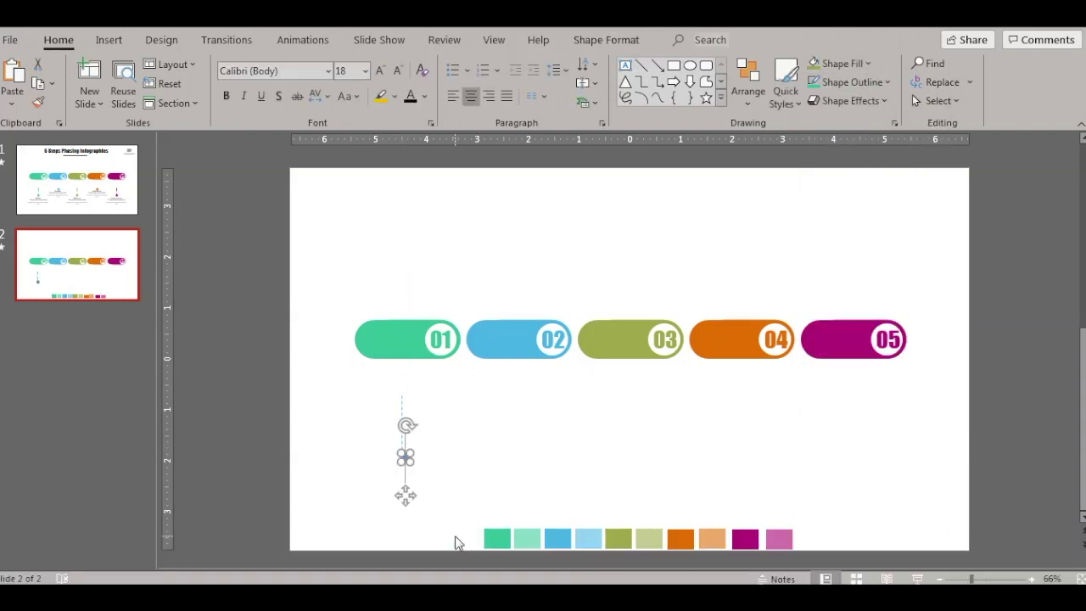
click(828, 100)
text(Define Text gies here,)
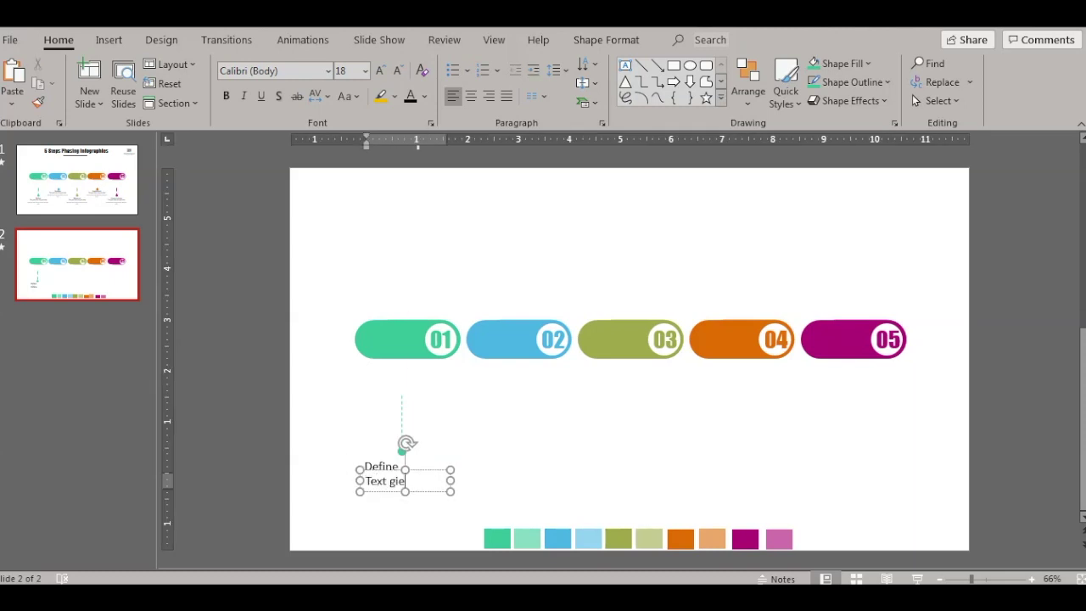
click(686, 462)
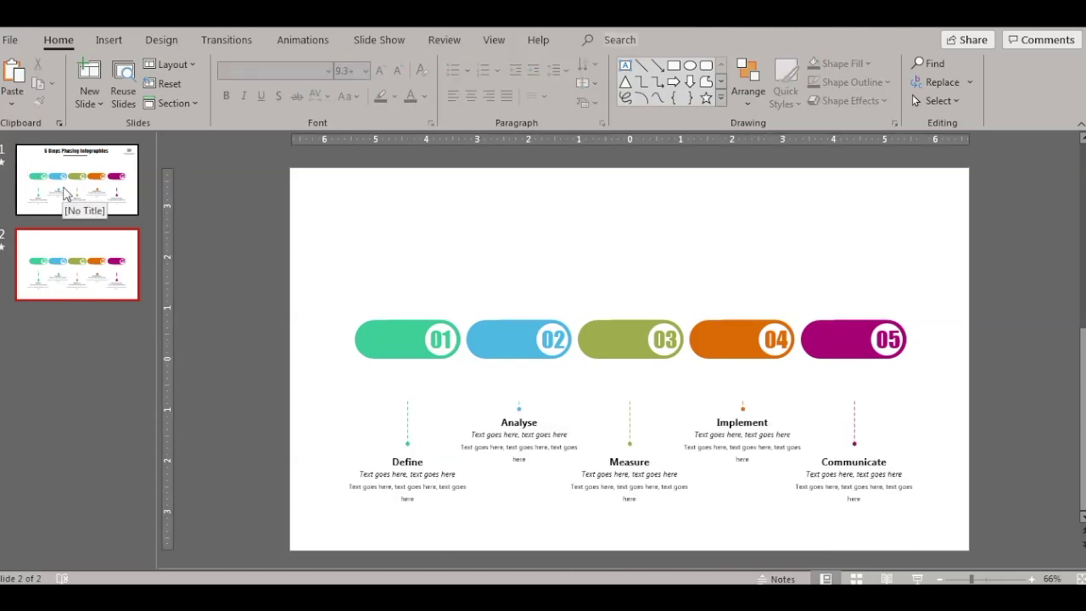
Draw a title text box near the slide top and begin typing '5'
click(626, 65)
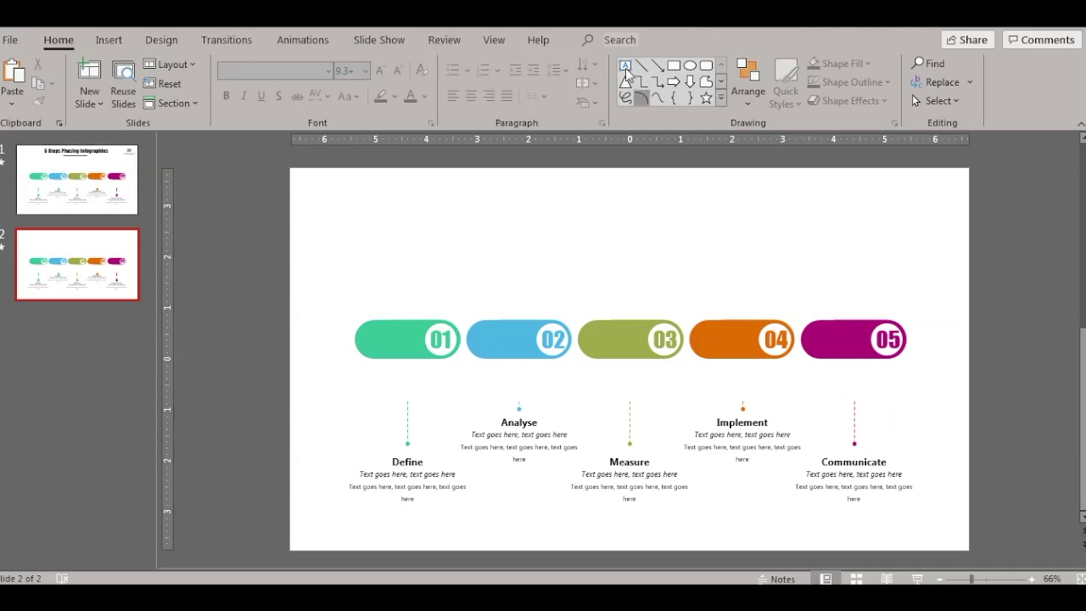
drag(486, 182, 690, 214)
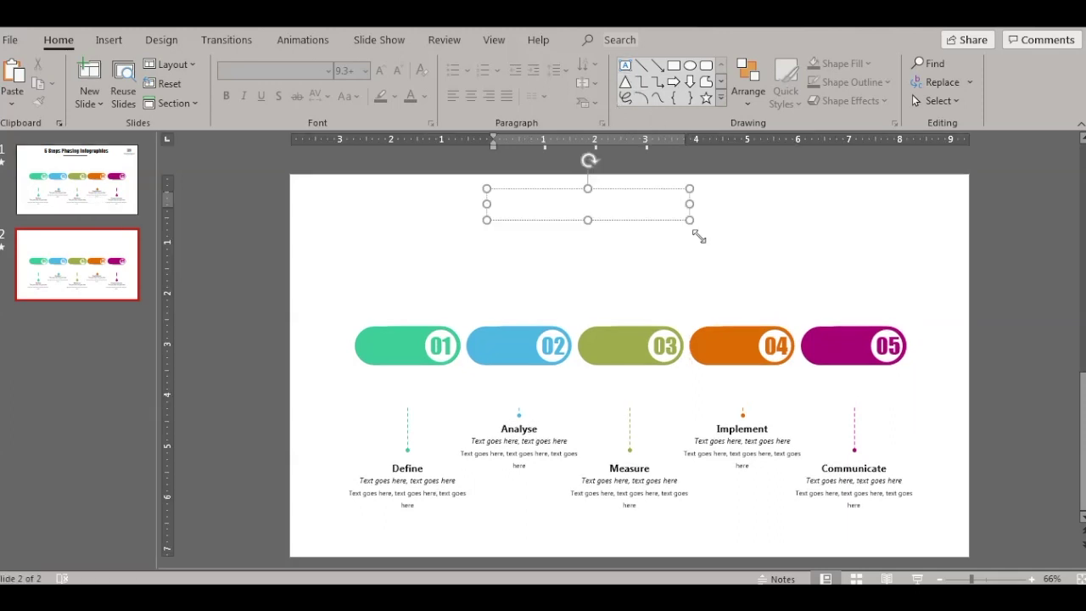
text(5 Step)
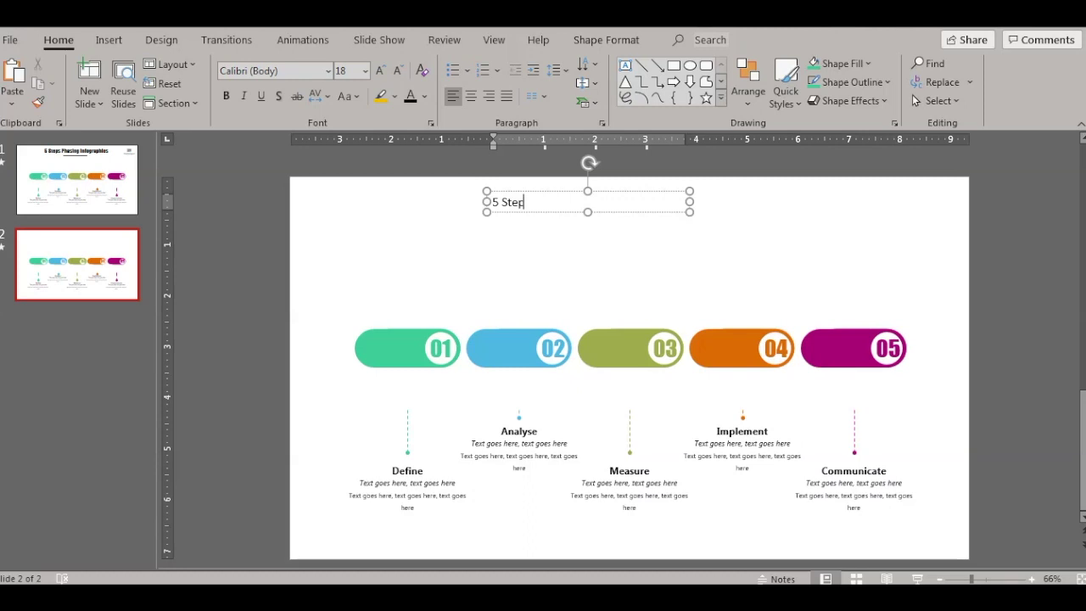